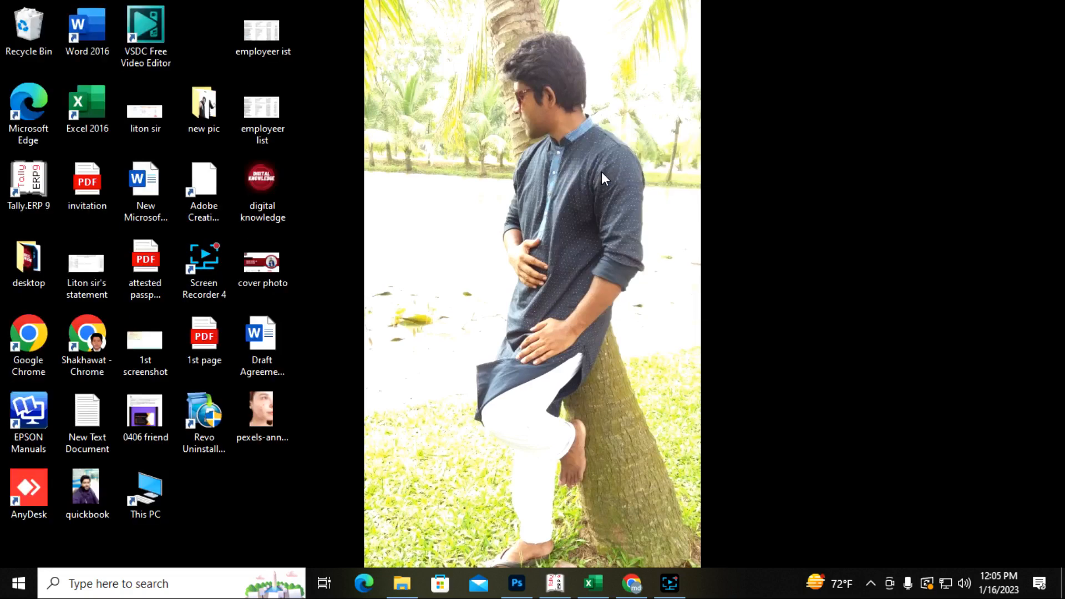
right_click(601, 172)
left_click(637, 217)
right_click(483, 51)
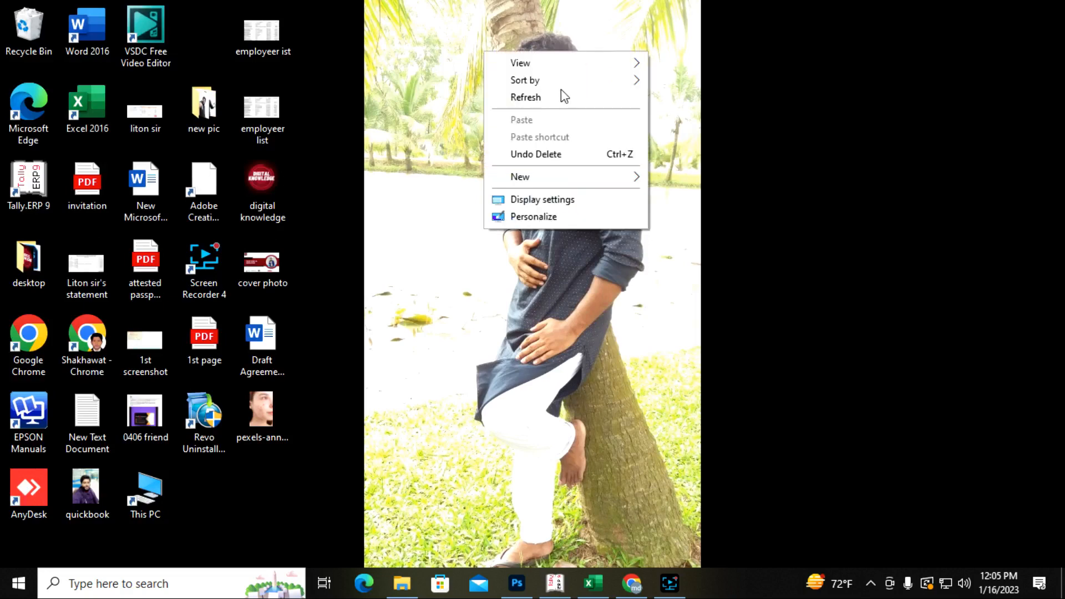
left_click(566, 94)
right_click(567, 92)
left_click(627, 135)
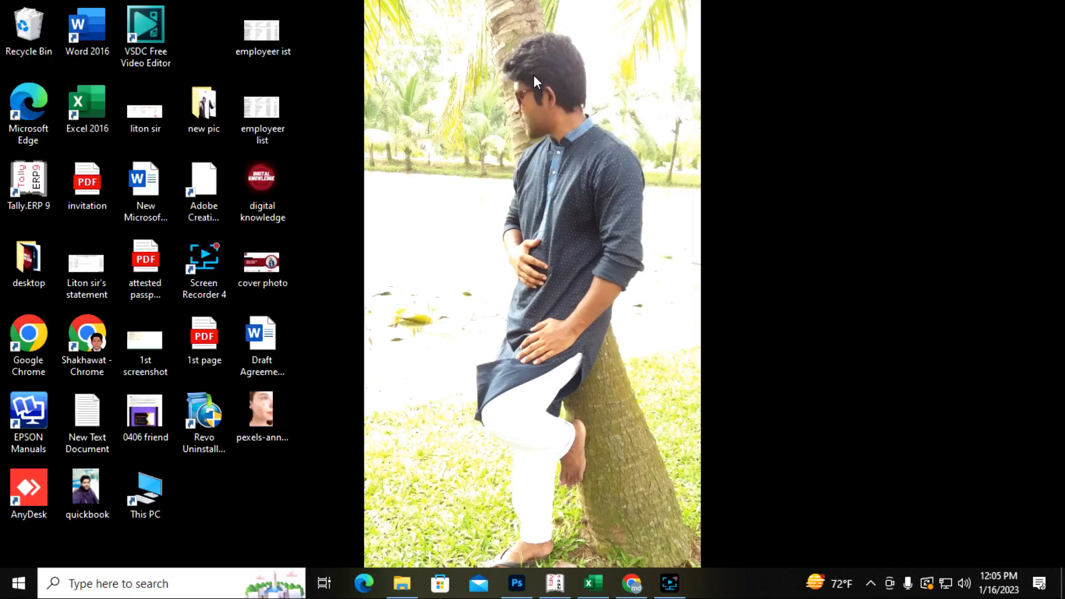
right_click(534, 75)
left_click(611, 119)
right_click(544, 81)
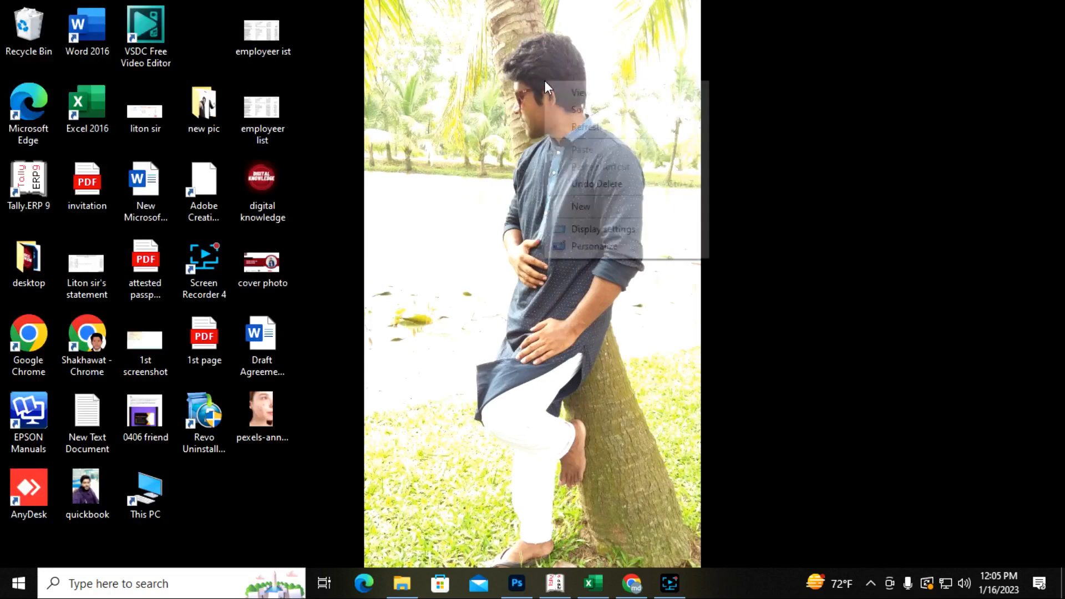
left_click(615, 126)
right_click(509, 67)
left_click(570, 117)
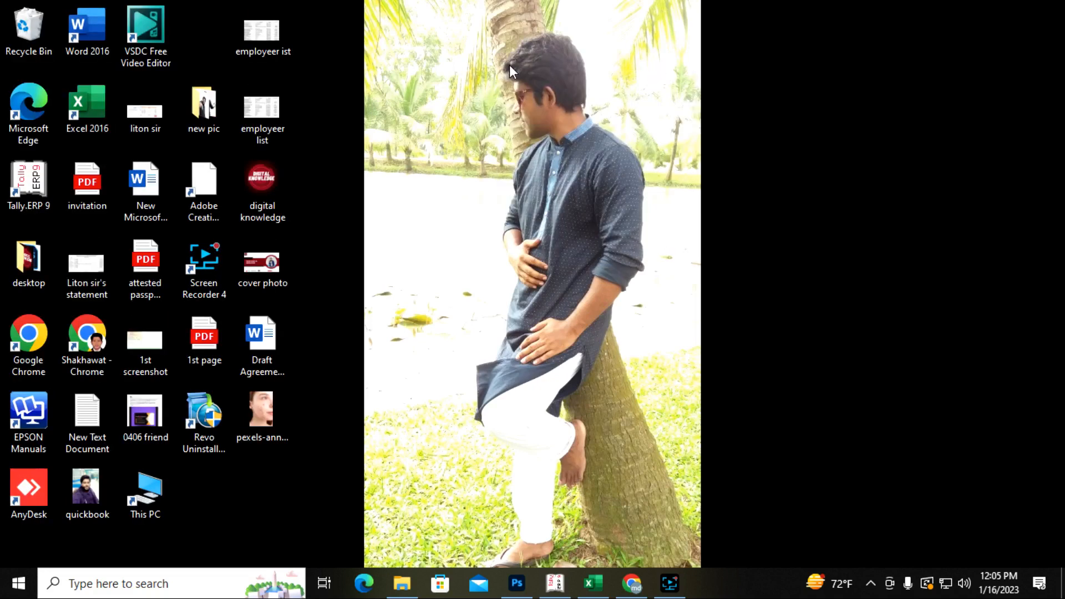
right_click(509, 65)
left_click(574, 113)
right_click(517, 77)
left_click(577, 123)
right_click(497, 67)
left_click(567, 117)
- Switch to Photoshop and open the Pexels portrait whose name ends in 6475987 from the Spot remove folder
left_click(515, 582)
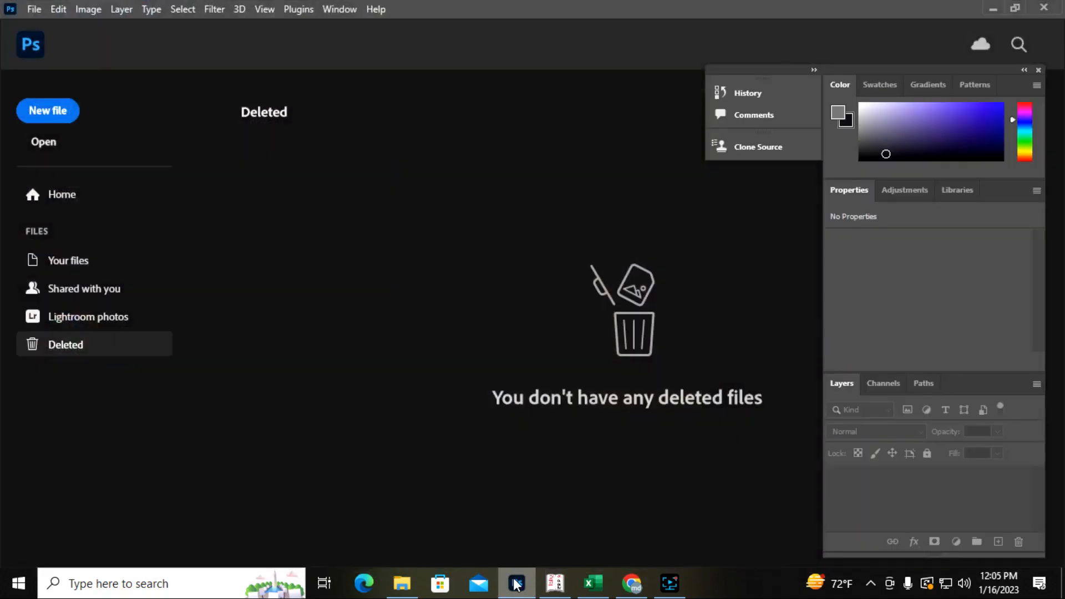
left_click(34, 10)
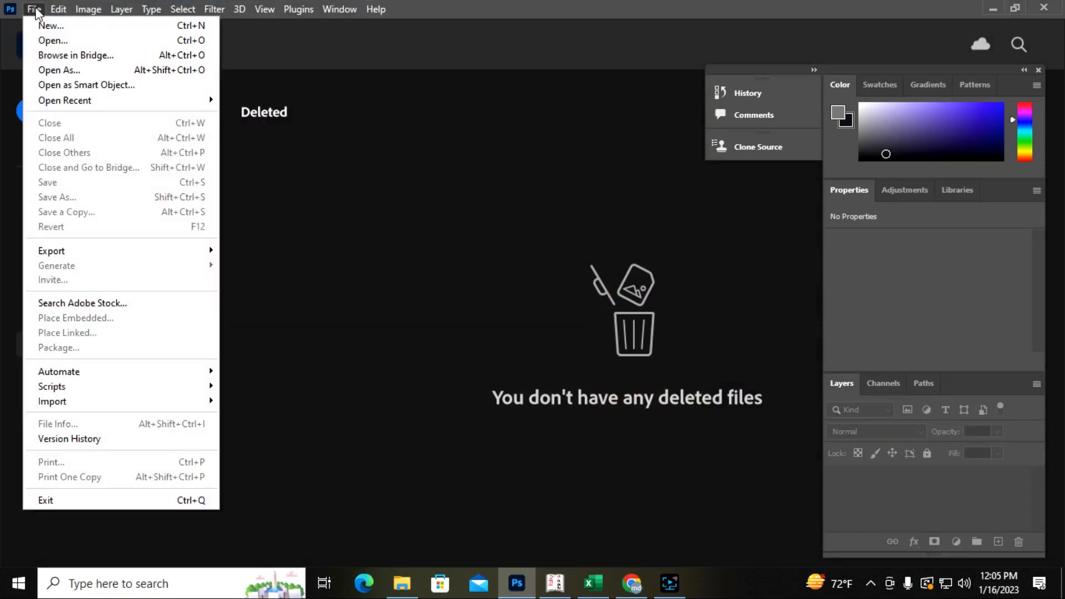
left_click(40, 42)
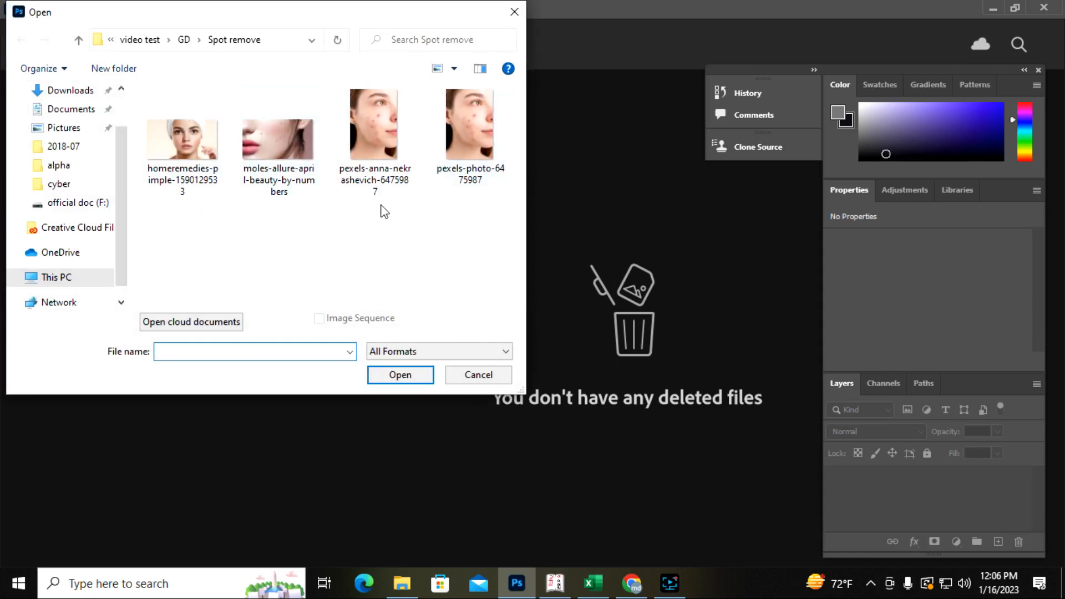
left_click(375, 144)
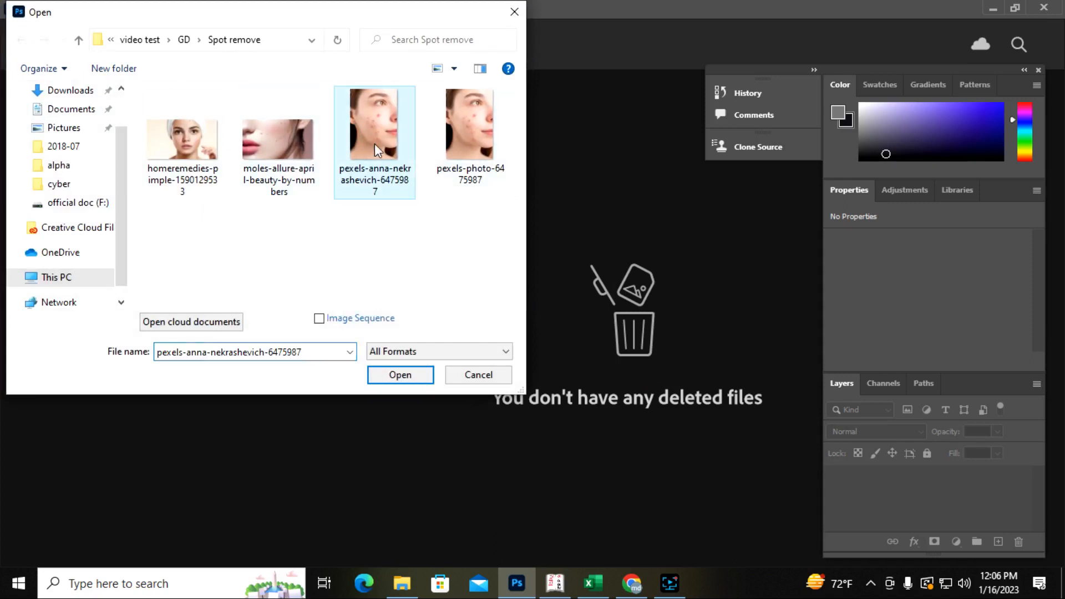
left_click(397, 375)
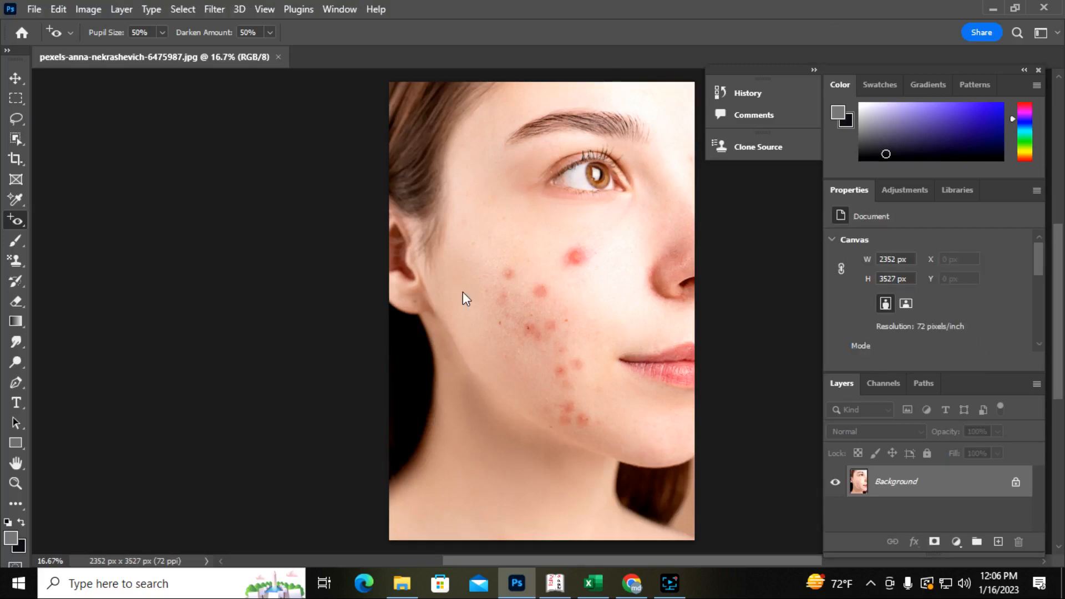
left_click(16, 77)
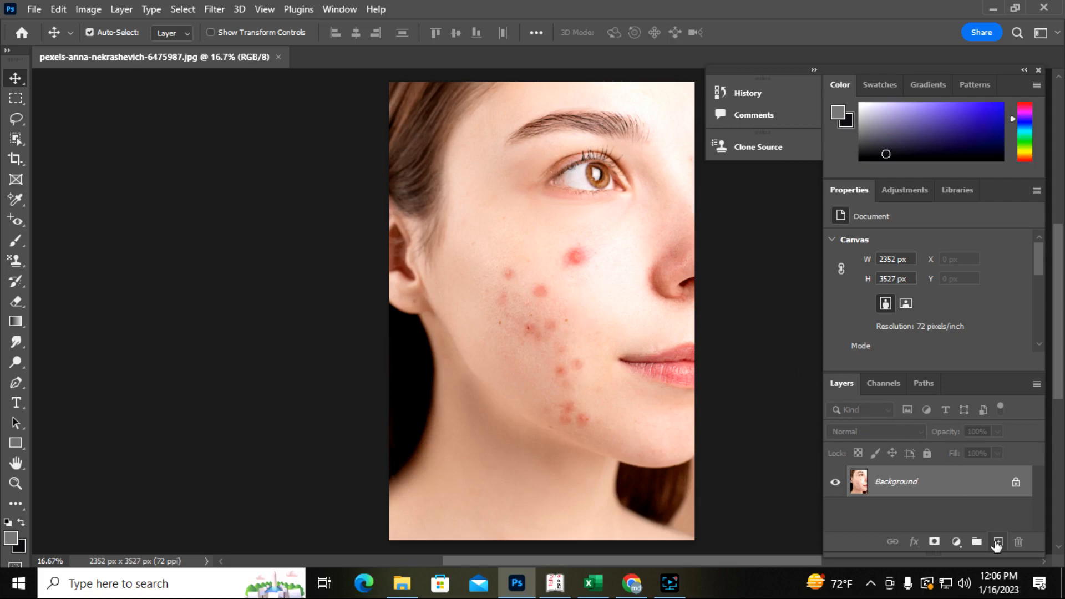
left_click(997, 542)
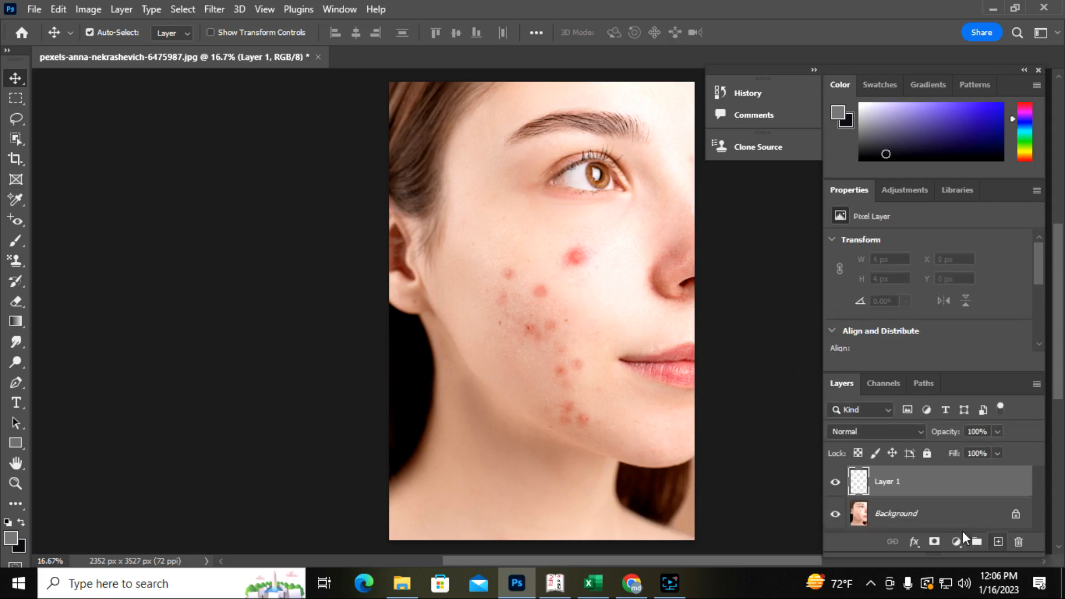
left_click(899, 514)
left_click(908, 485)
key("Delete")
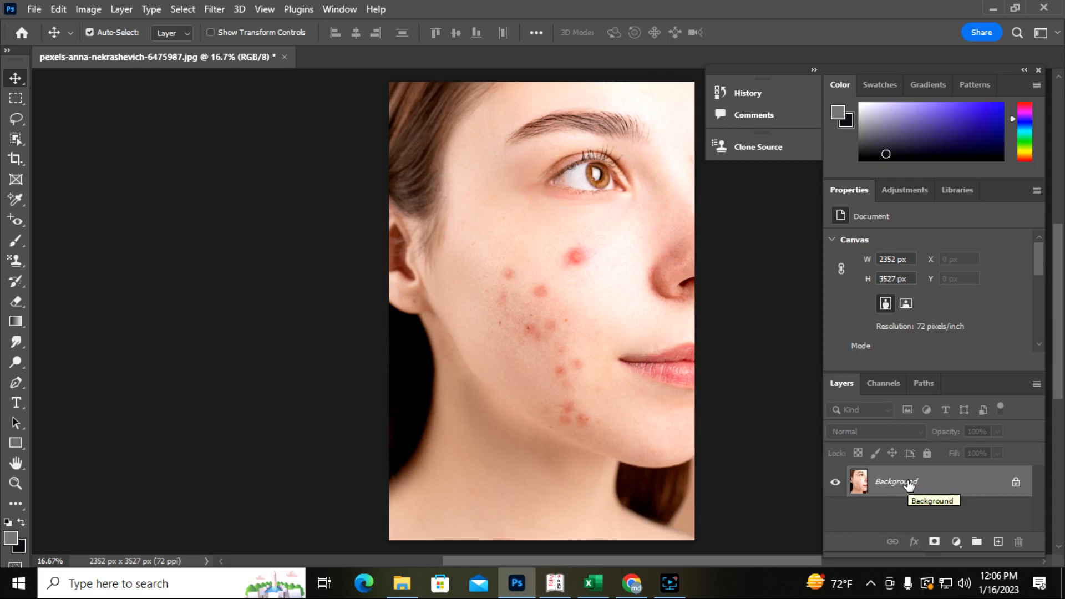
- Duplicate the Background layer and activate the Spot Healing Brush Tool
key("ctrl+j")
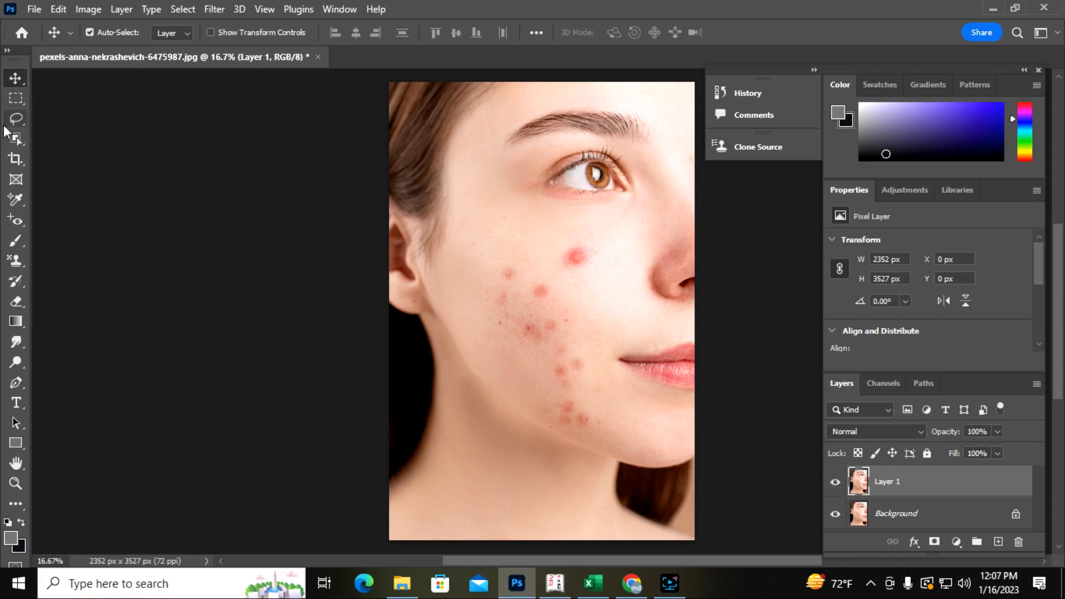
right_click(15, 221)
left_click(55, 220)
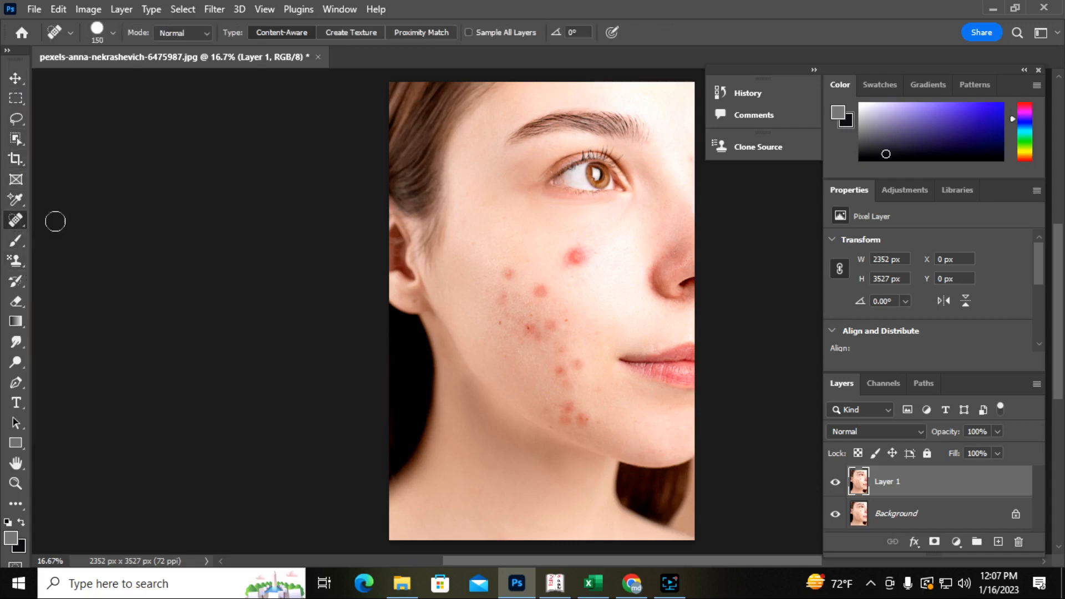
right_click(15, 221)
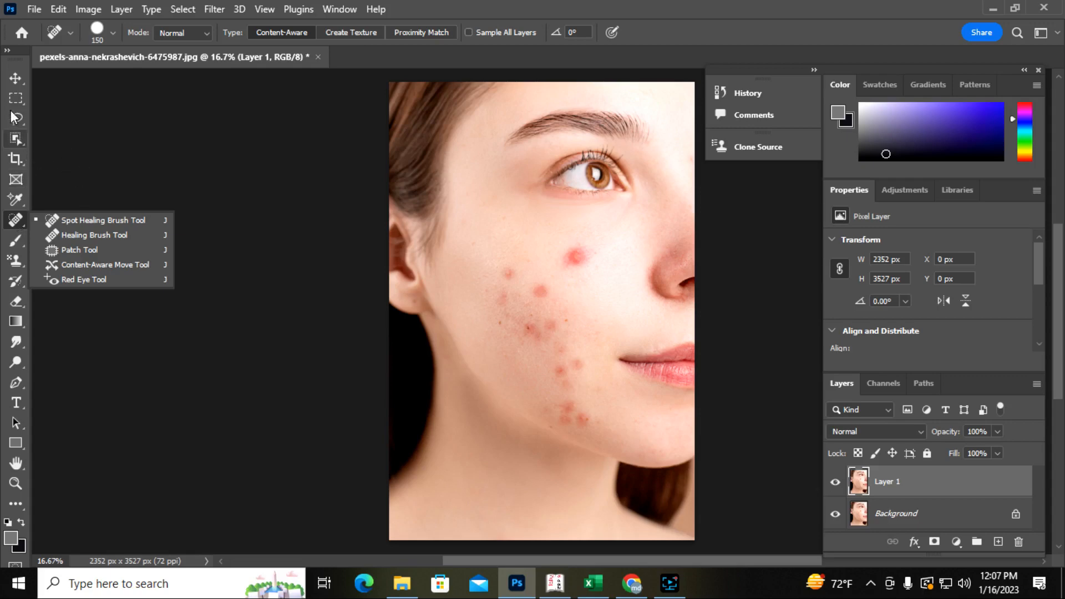
left_click(16, 82)
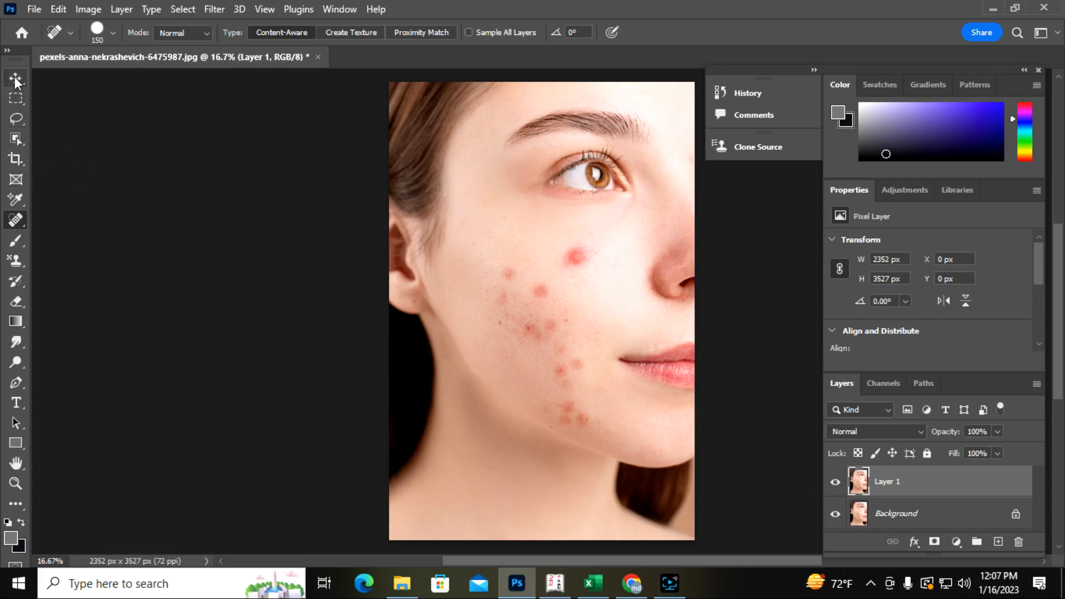
left_click(15, 221)
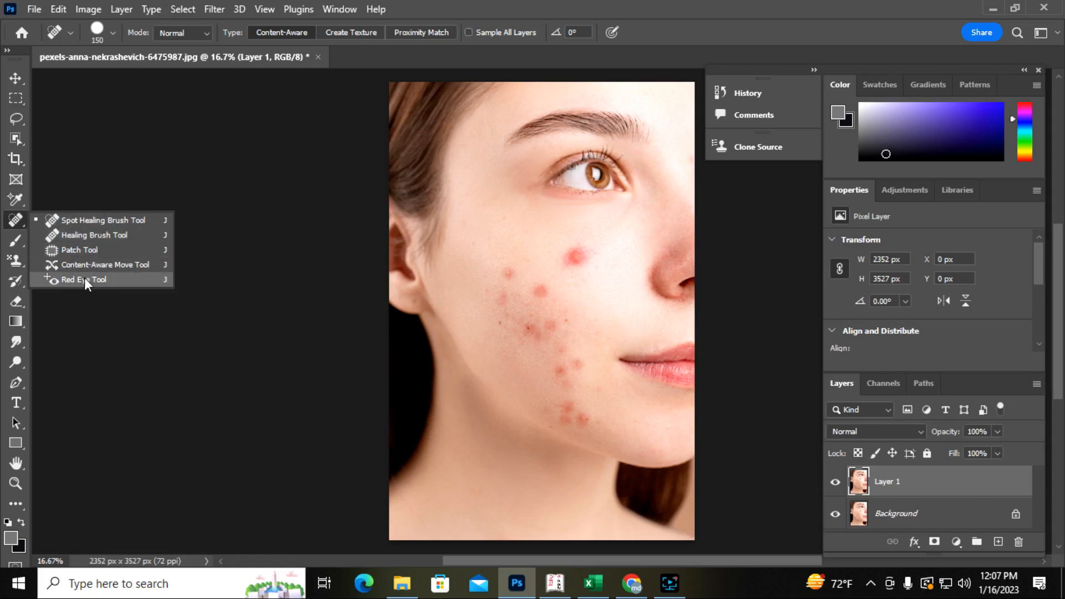
left_click(103, 222)
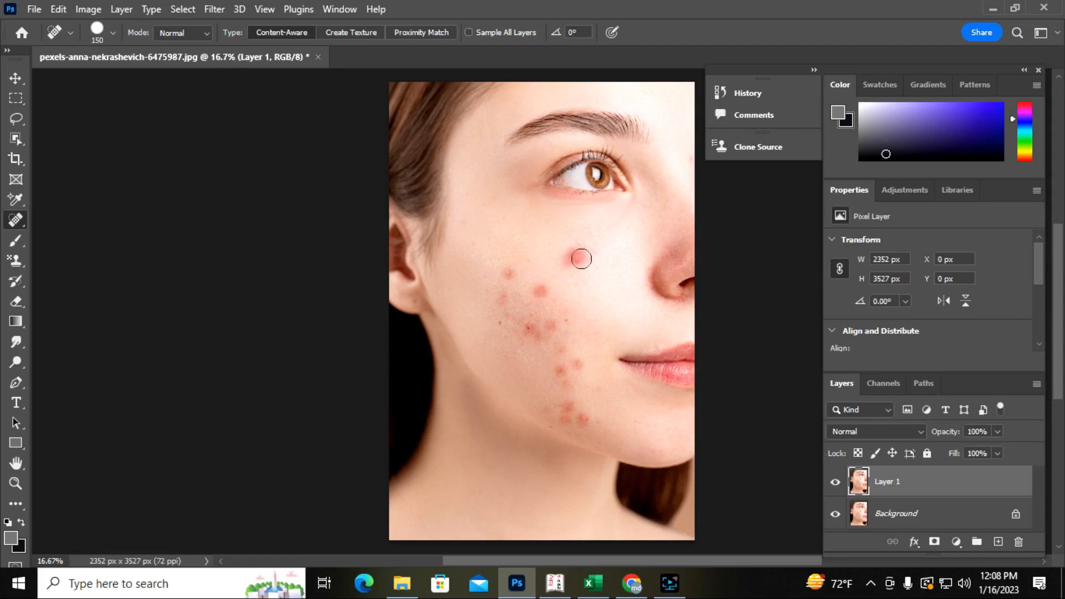
- Heal the large red spot on the cheek below the eye with the brush size set to 250
key("bracketright")
left_click(577, 257)
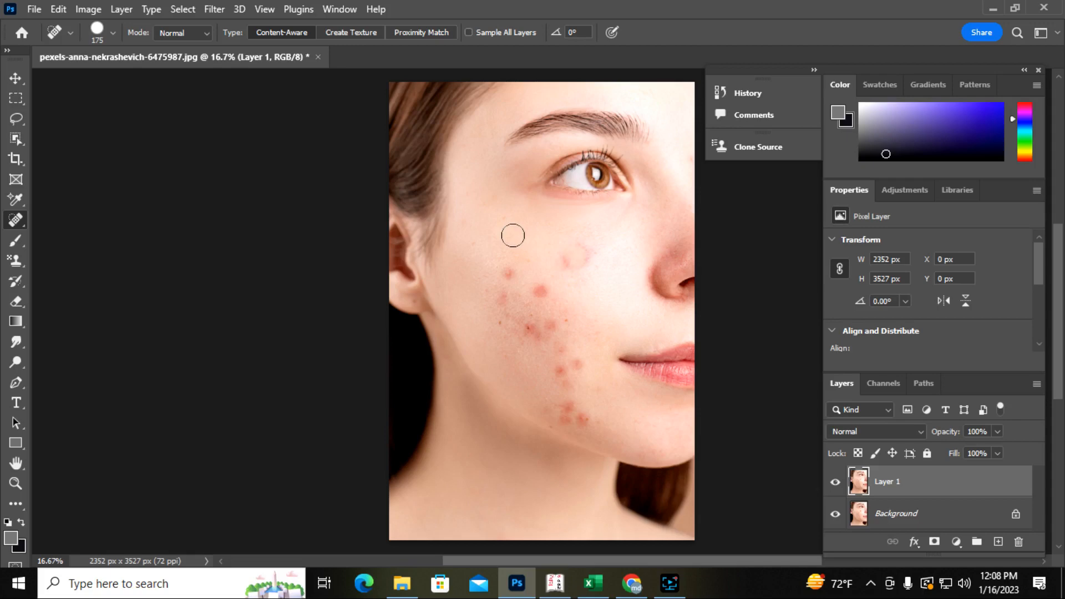
key("ctrl+z")
key("bracketright")
key("bracketright")
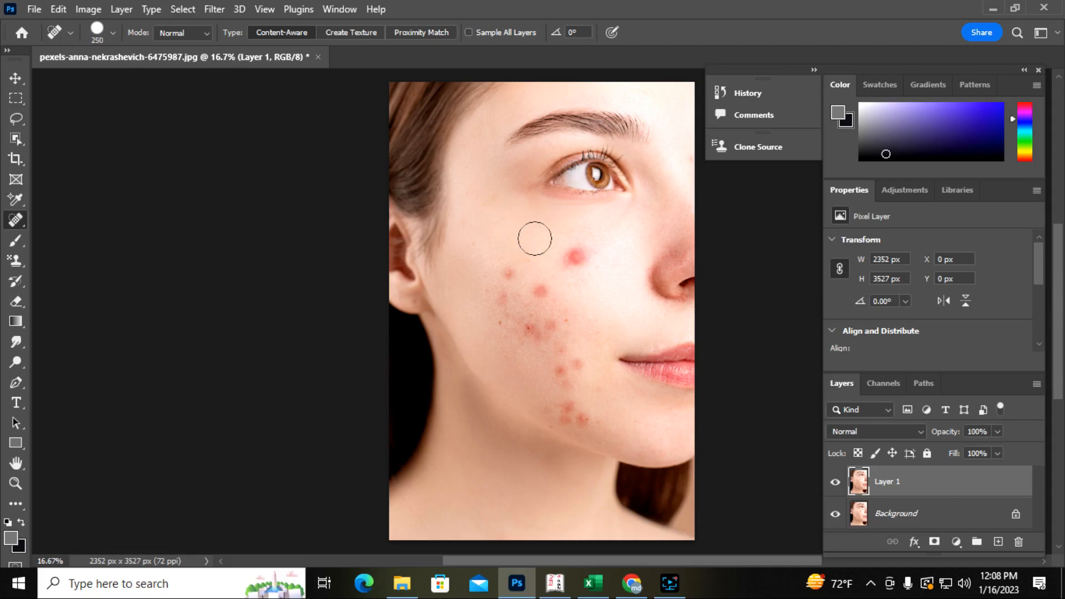
left_click(574, 258)
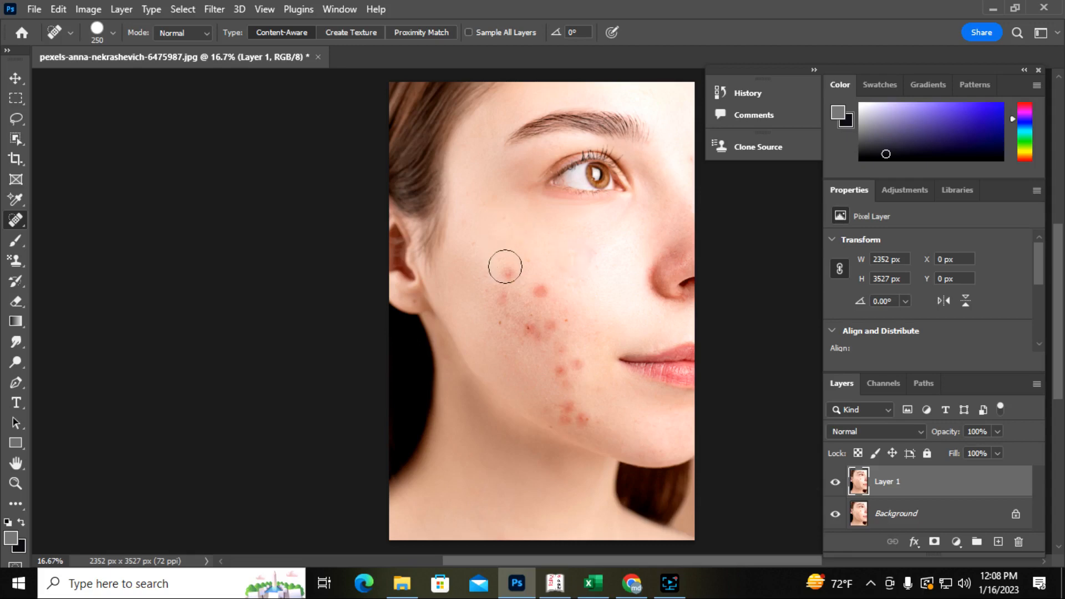
- Heal the three upper cheek spots with a 175 brush and touch up the skin around the removed large spot
key("bracketleft")
key("bracketleft")
left_click(505, 272)
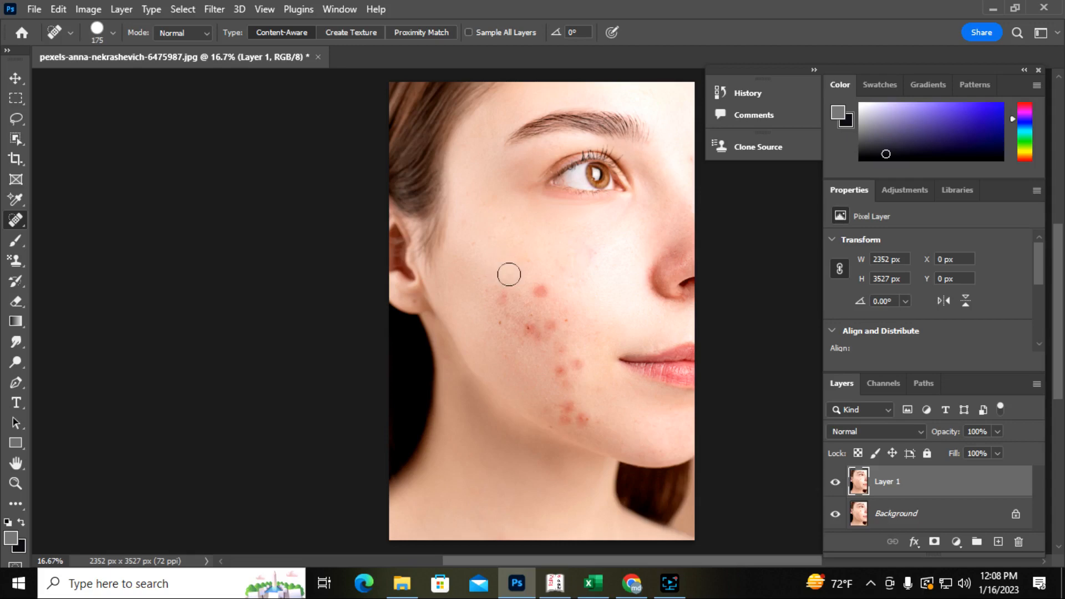
left_click(540, 290)
left_click(502, 298)
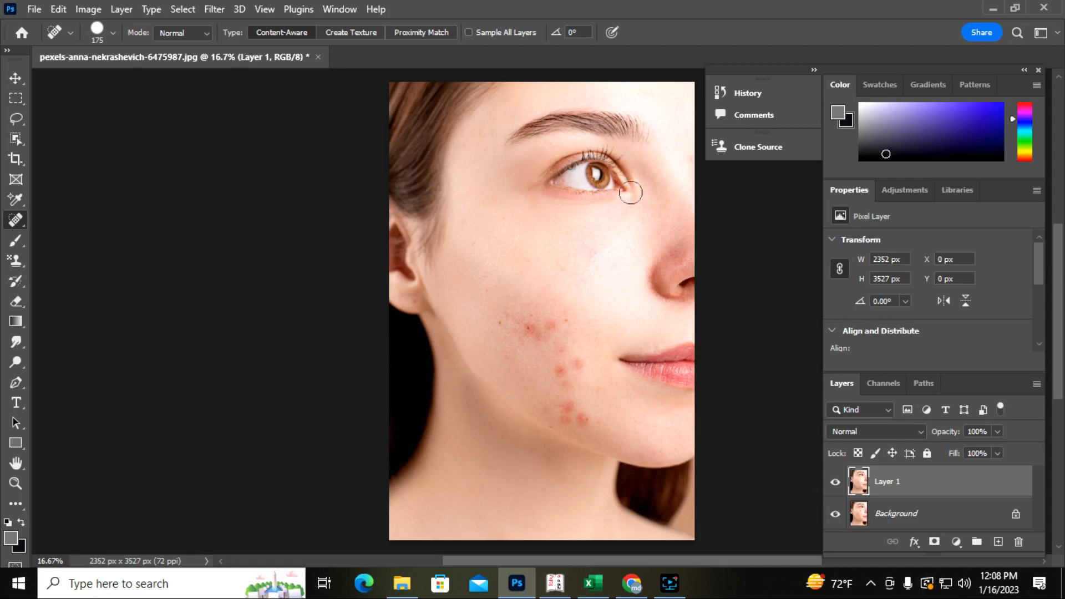
left_click(589, 254)
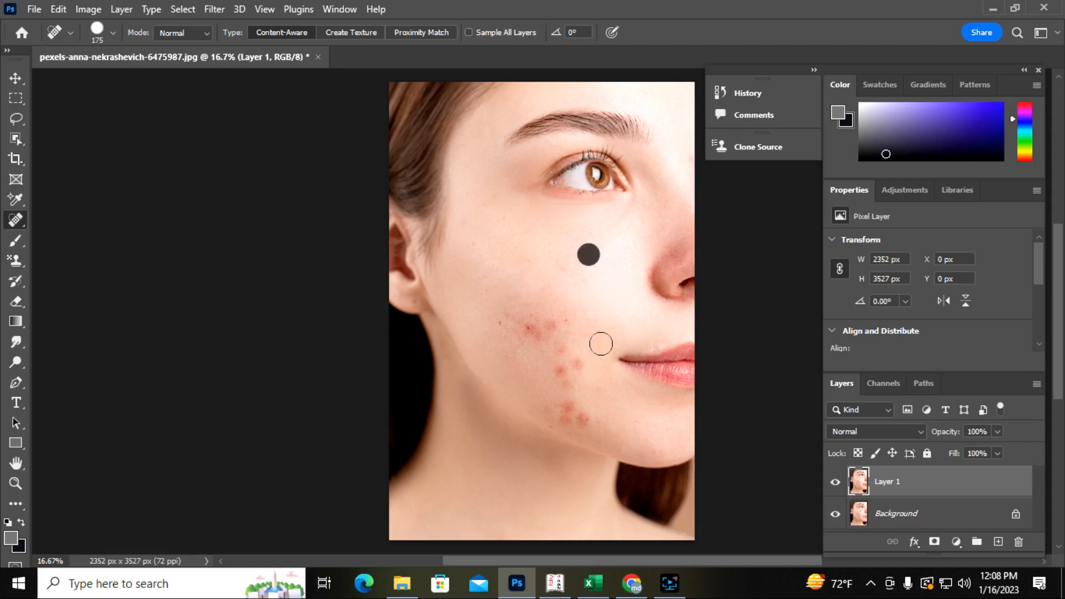
left_click(560, 274)
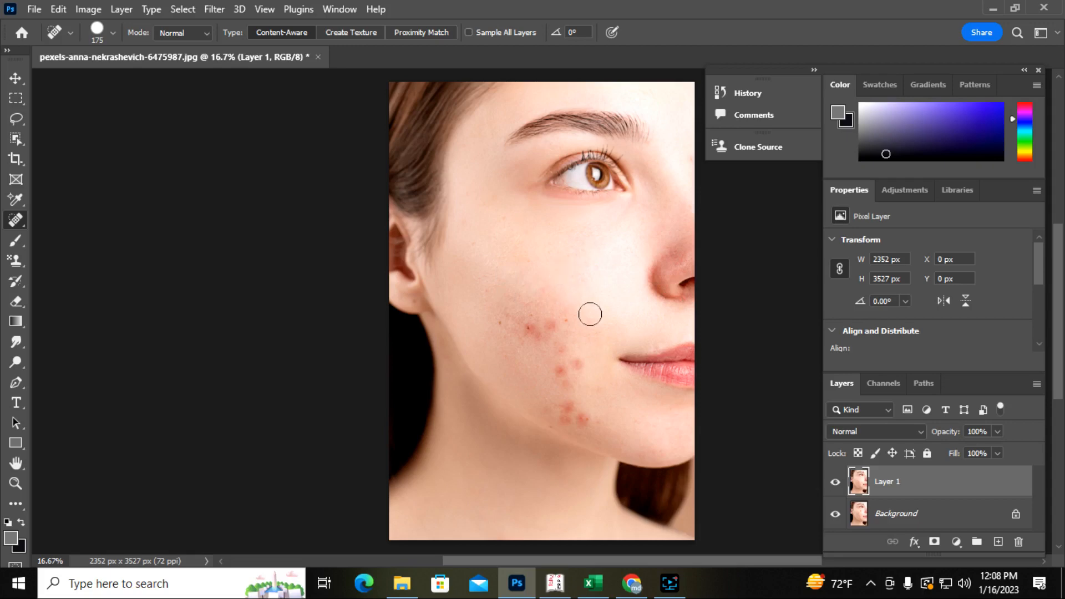
- Heal the red spots in the middle of the cheek, beside the mouth and near the jaw with the Spot Healing Brush
left_click(579, 366)
left_click(562, 371)
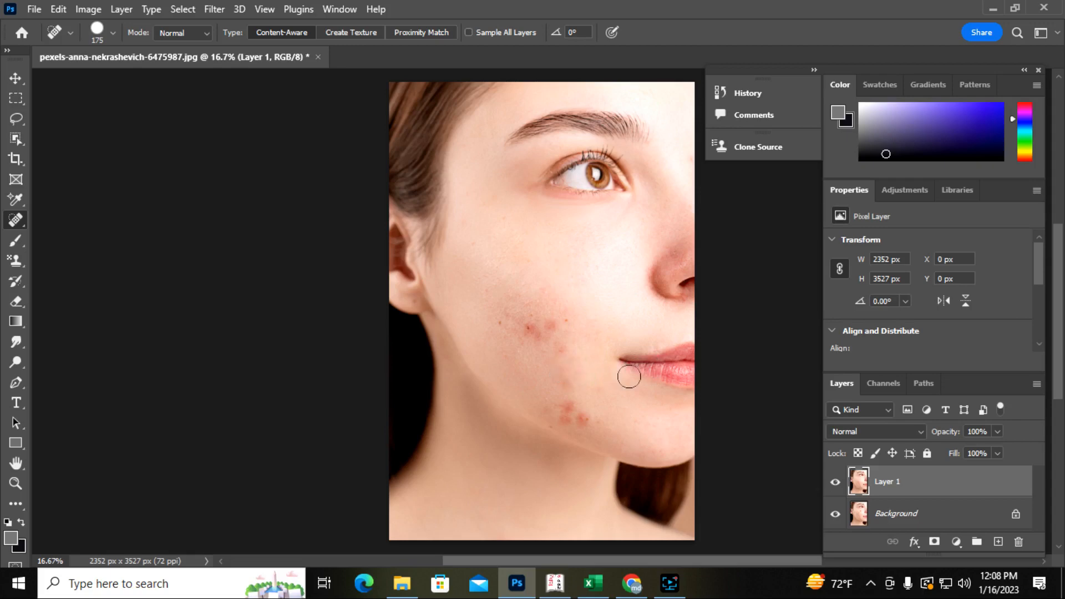
left_click(554, 327)
left_click(534, 328)
left_click(588, 421)
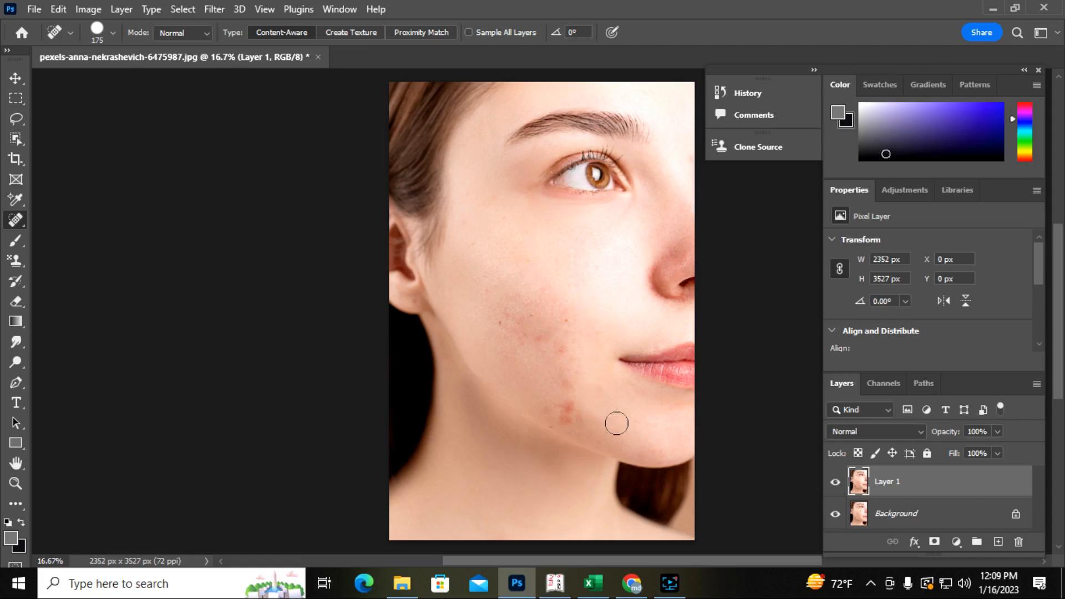
- Undo all the healing strokes and the layer copy, and duplicate the Background layer again
right_click(16, 220)
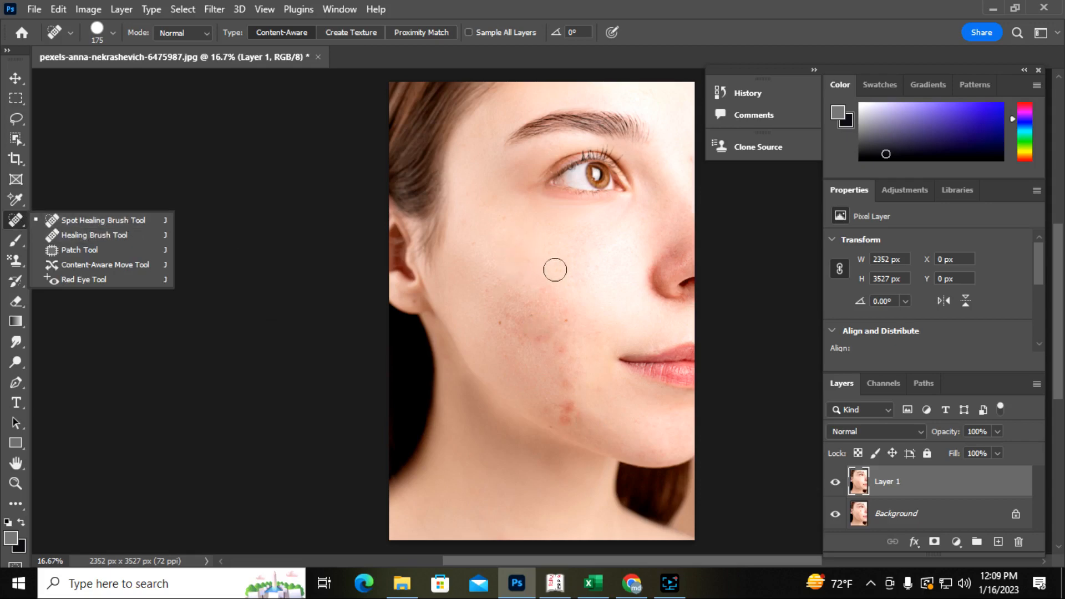
key("ctrl+z")
key("ctrl+z")
key("ctrl+z")
key("ctrl+z")
key("ctrl+z")
key("ctrl+z")
key("ctrl+z")
key("ctrl+z")
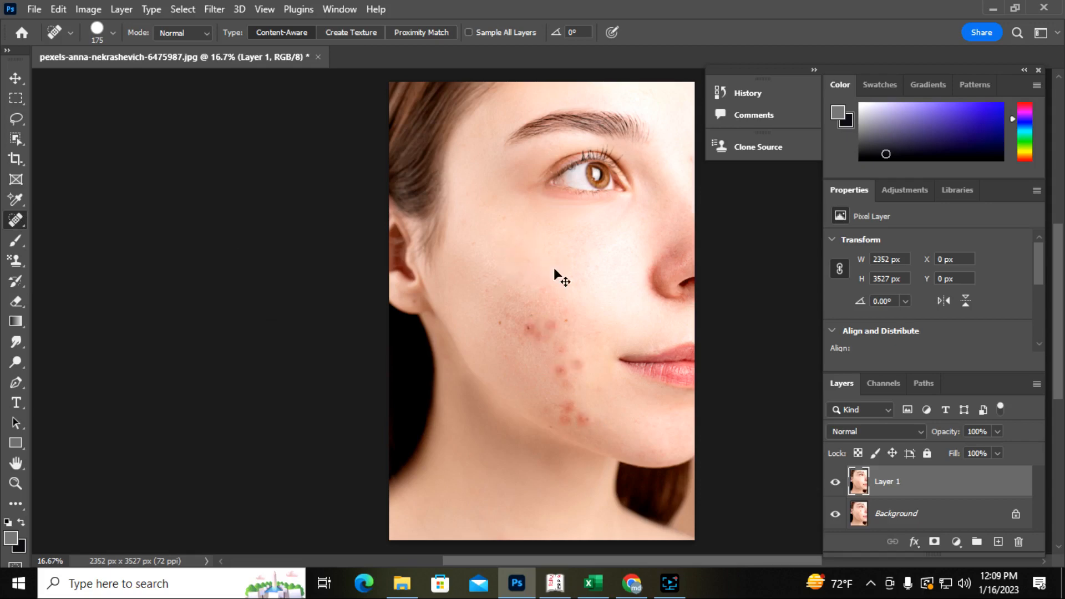
key("ctrl+z")
key("ctrl+z")
key("ctrl+z")
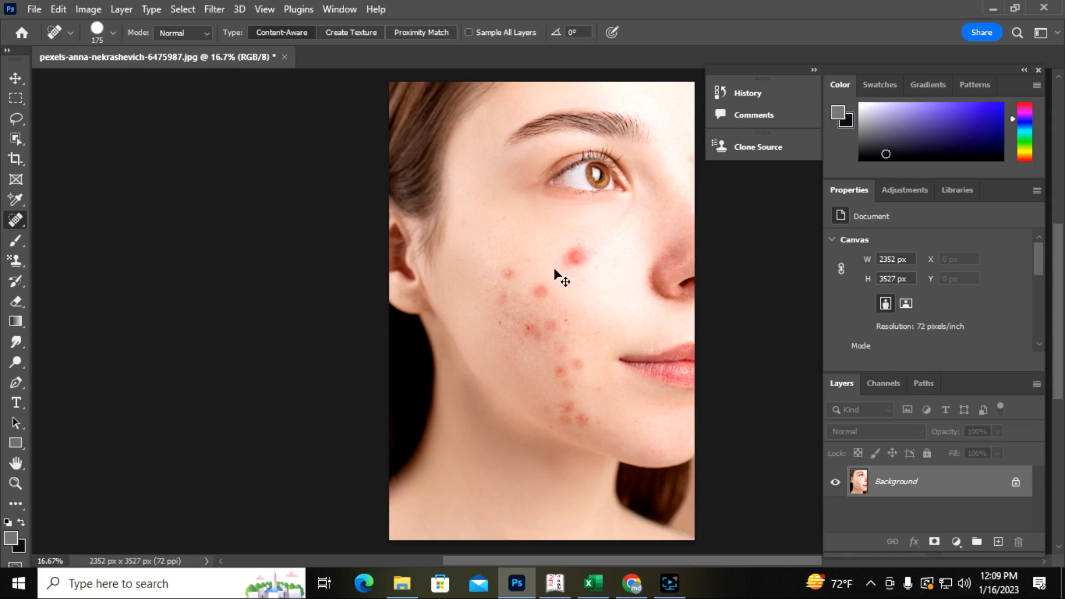
key("ctrl+j")
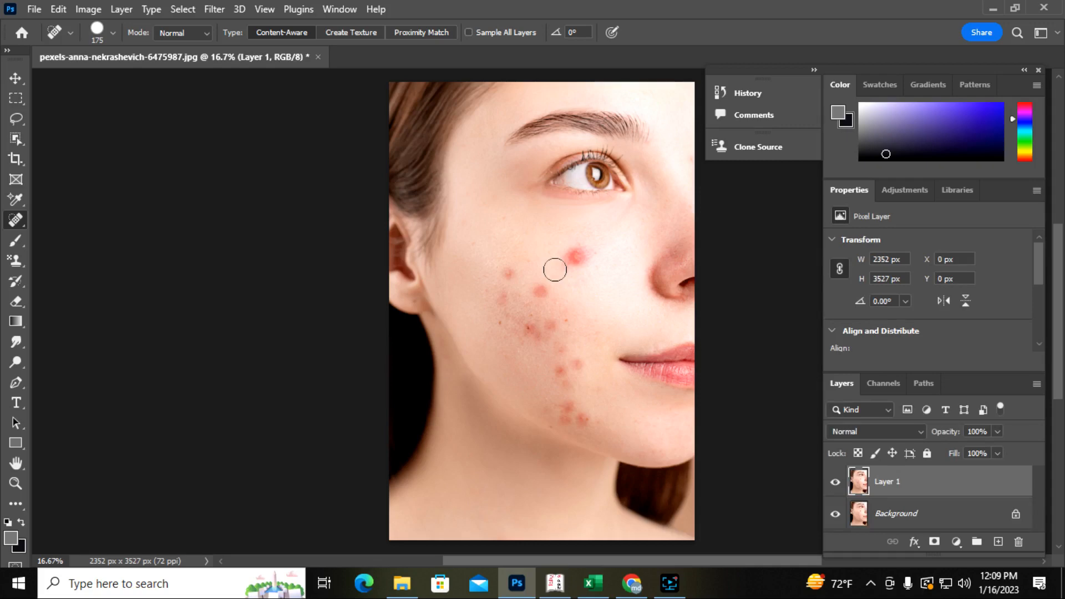
- Try healing the large red cheek spot with three 175 Spot Healing Brush dabs and undo them
left_click(574, 256)
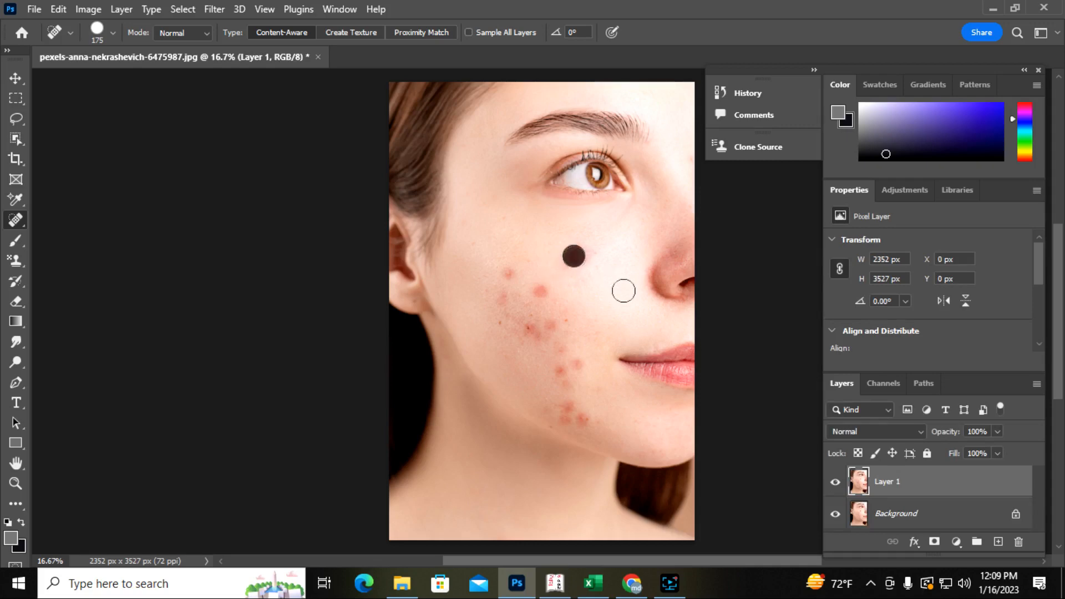
left_click(583, 257)
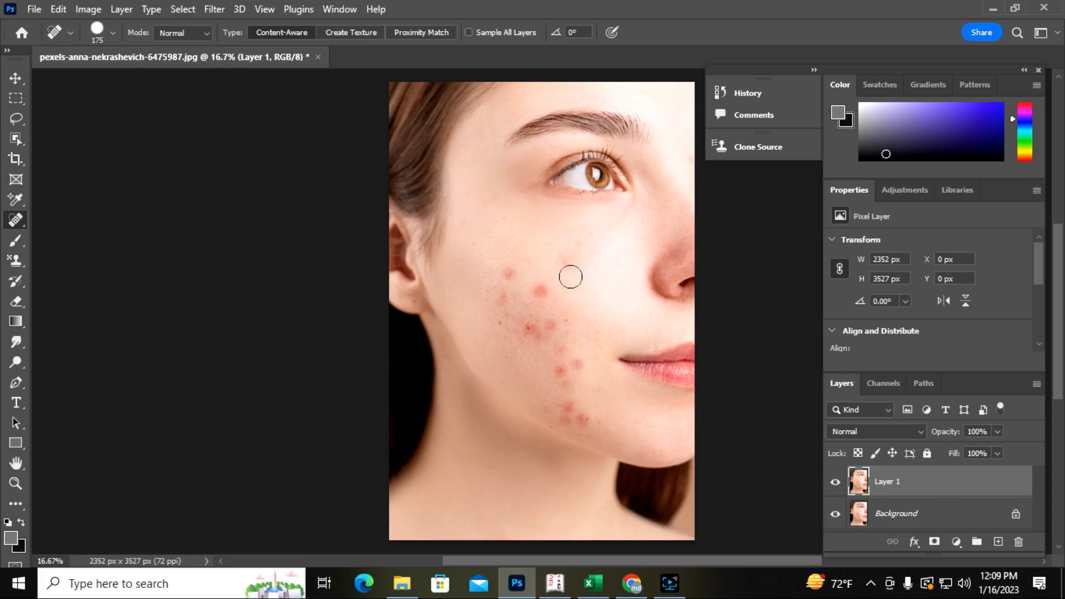
left_click(568, 265)
key("ctrl+z")
key("ctrl+z")
key("ctrl+z")
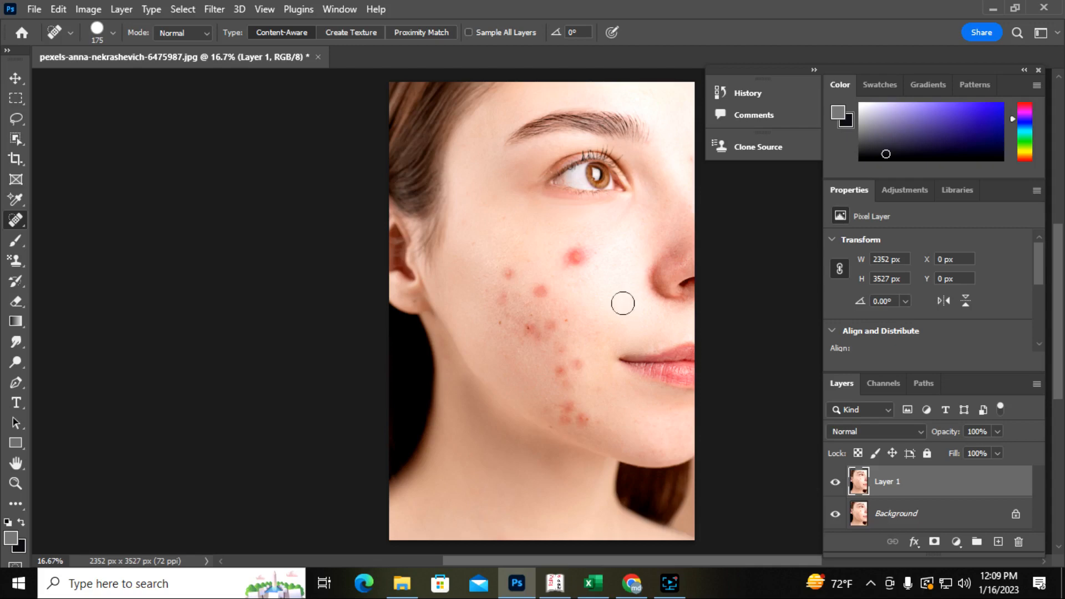
- Heal the large red spot and two upper cheek spots with the Spot Healing Brush, enlarging the brush from 175 to 300 partway
right_click(18, 221)
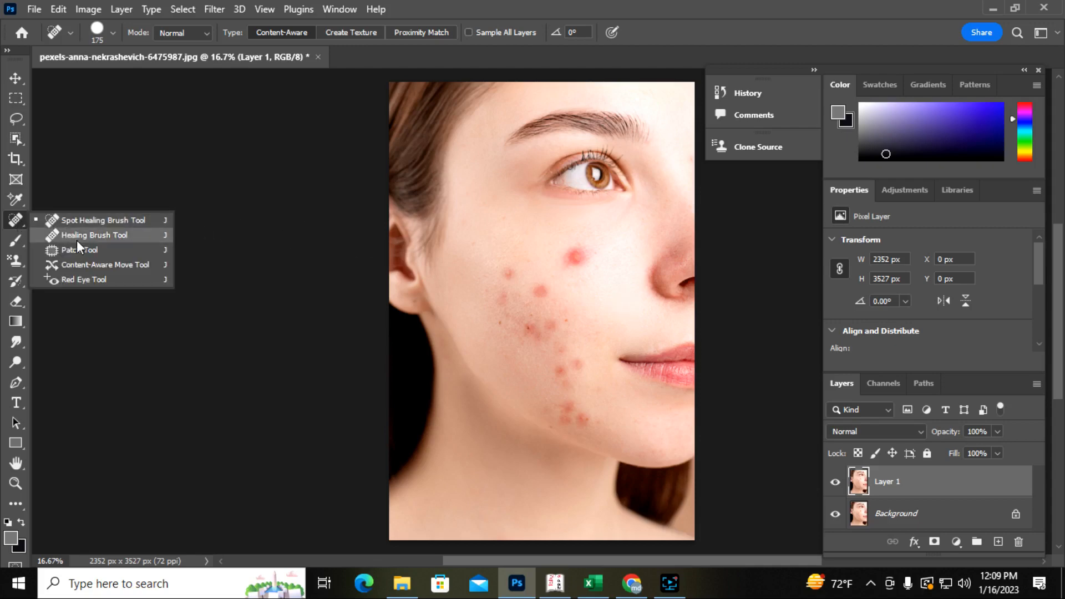
left_click(95, 237)
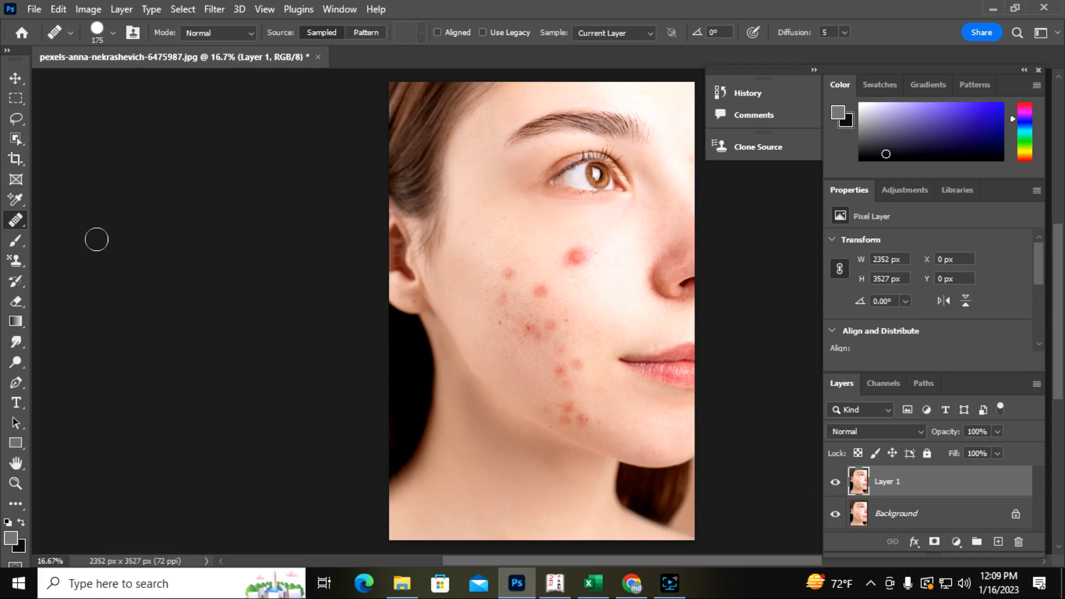
right_click(15, 220)
left_click(66, 218)
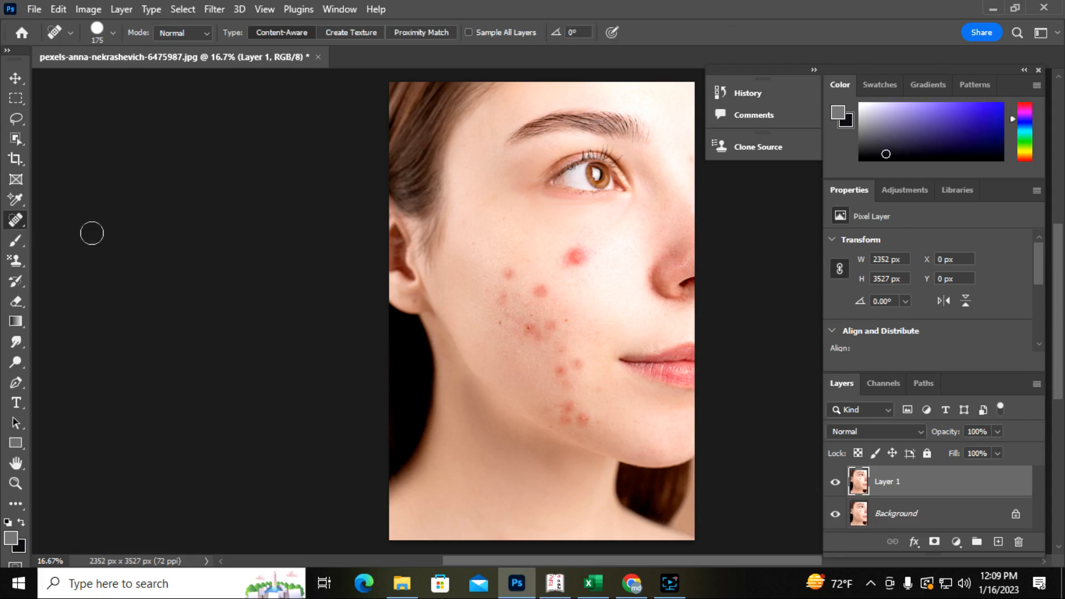
left_click(577, 257)
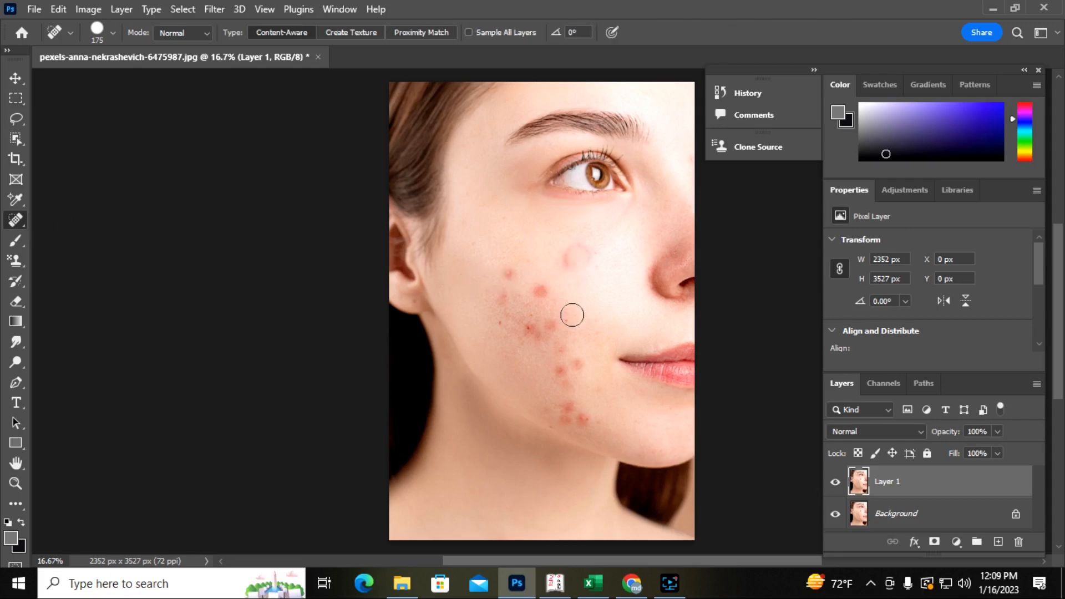
left_click(540, 292)
key("bracketright")
key("bracketright")
key("bracketright")
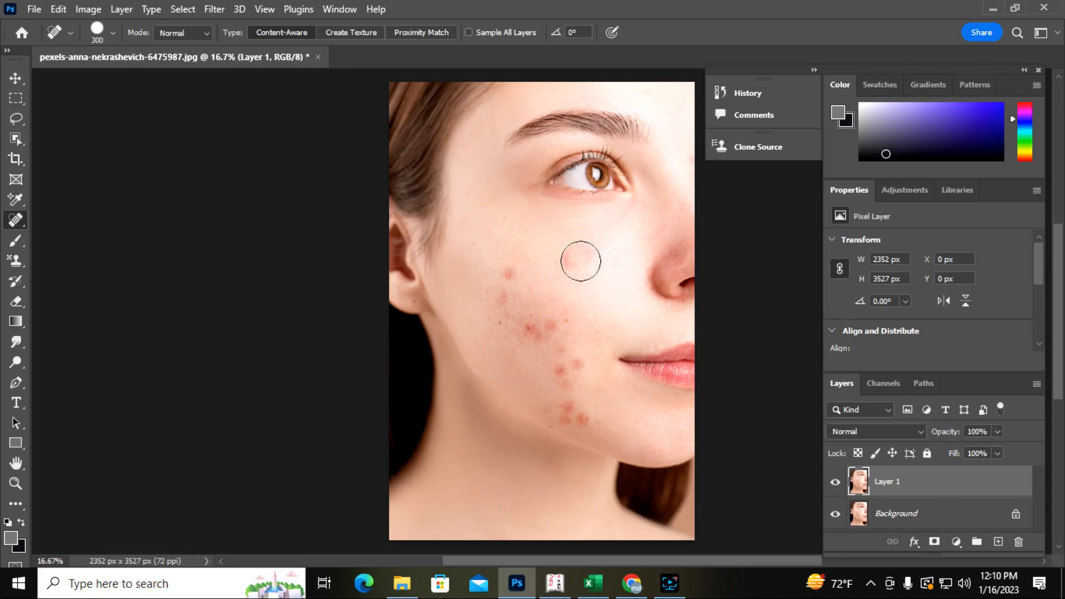
left_click(581, 256)
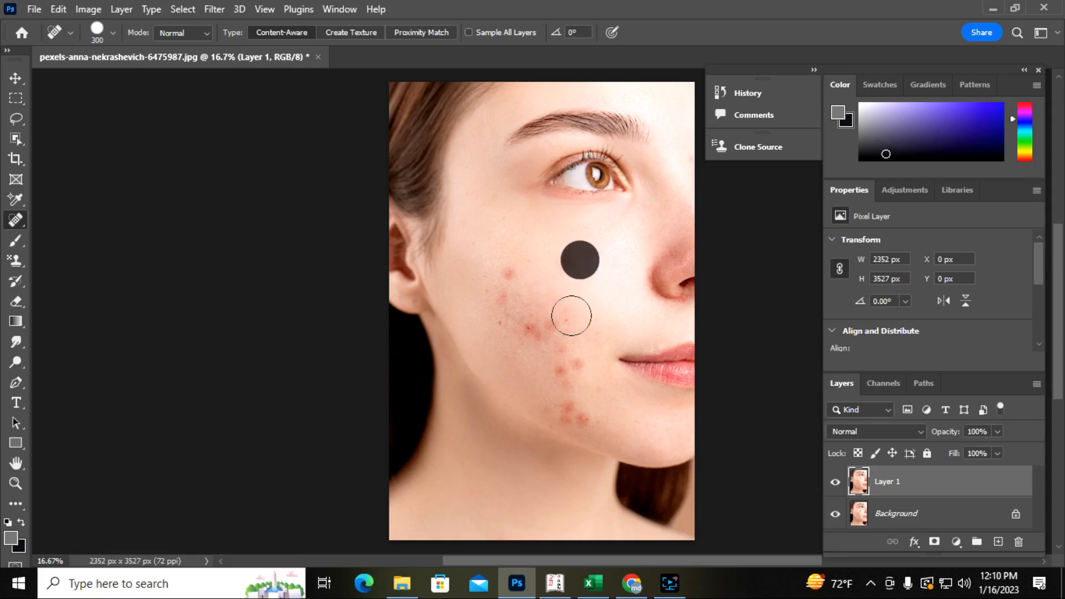
left_click(514, 270)
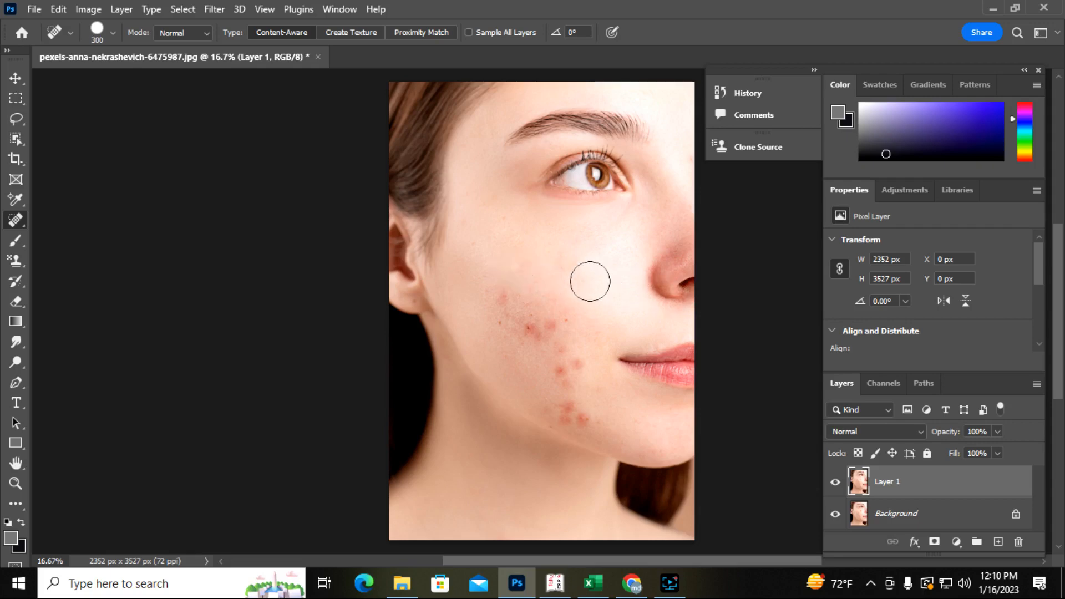
- Undo the four spot healing strokes on Layer 1
key("ctrl+z")
key("ctrl+z")
key("ctrl+z")
key("ctrl+z")
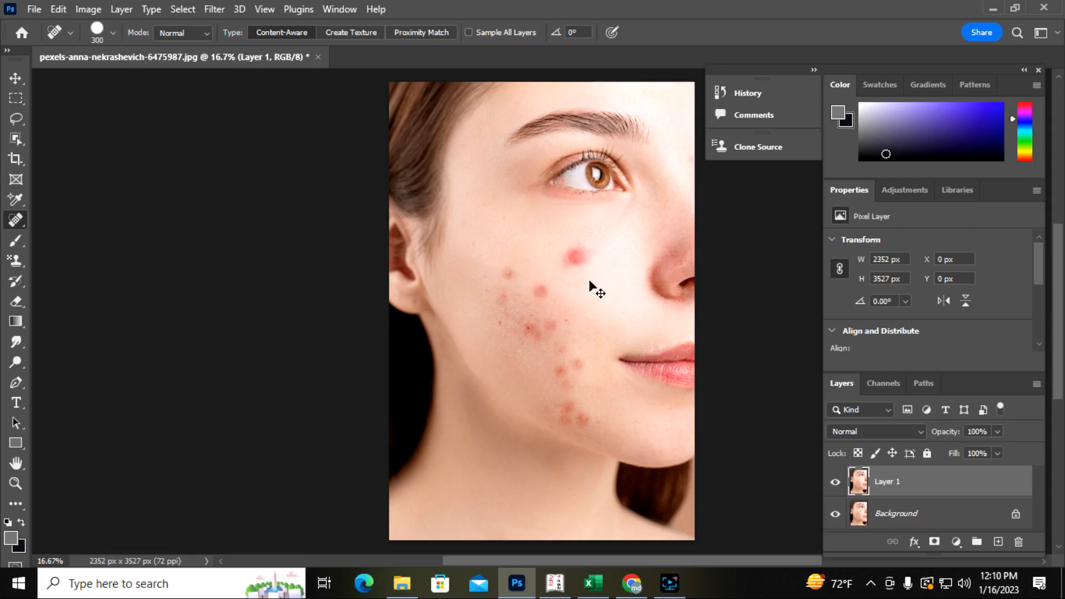
- Switch to the Healing Brush and try it on the upper cheek without a source point
right_click(16, 222)
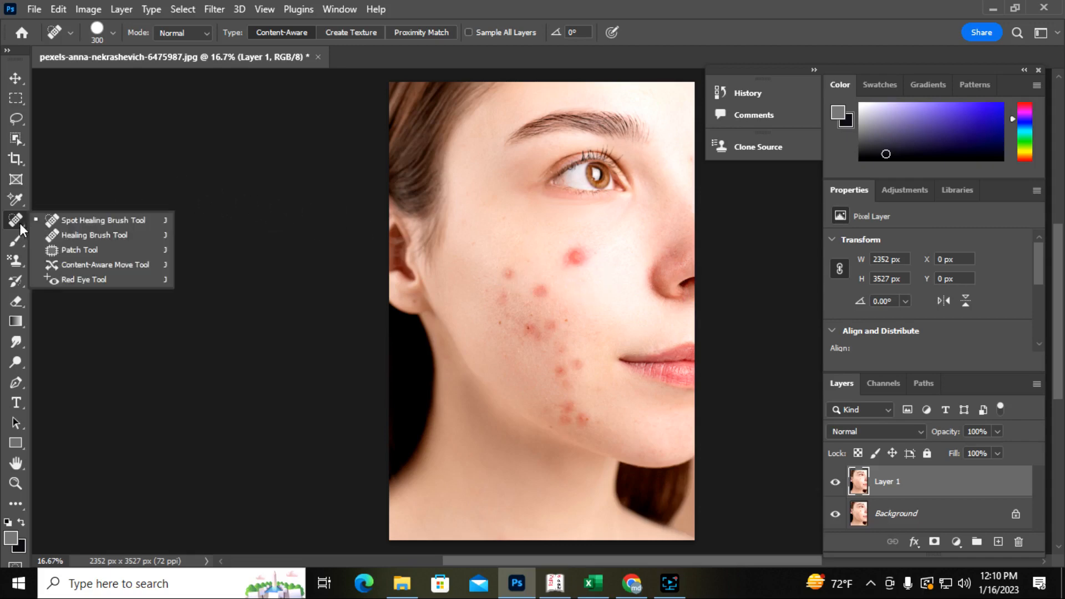
left_click(86, 235)
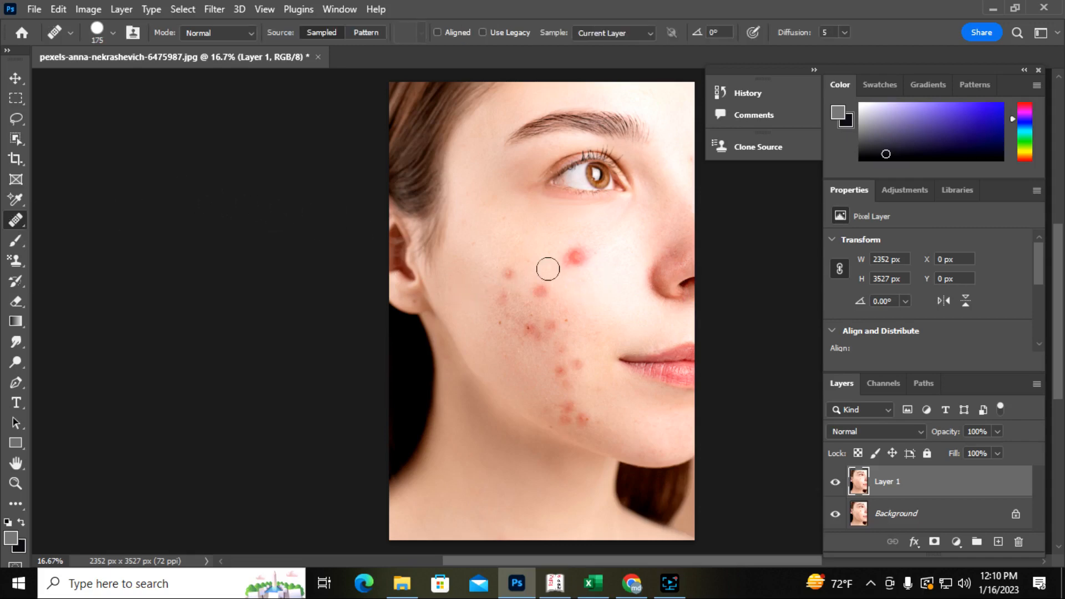
left_click(526, 248)
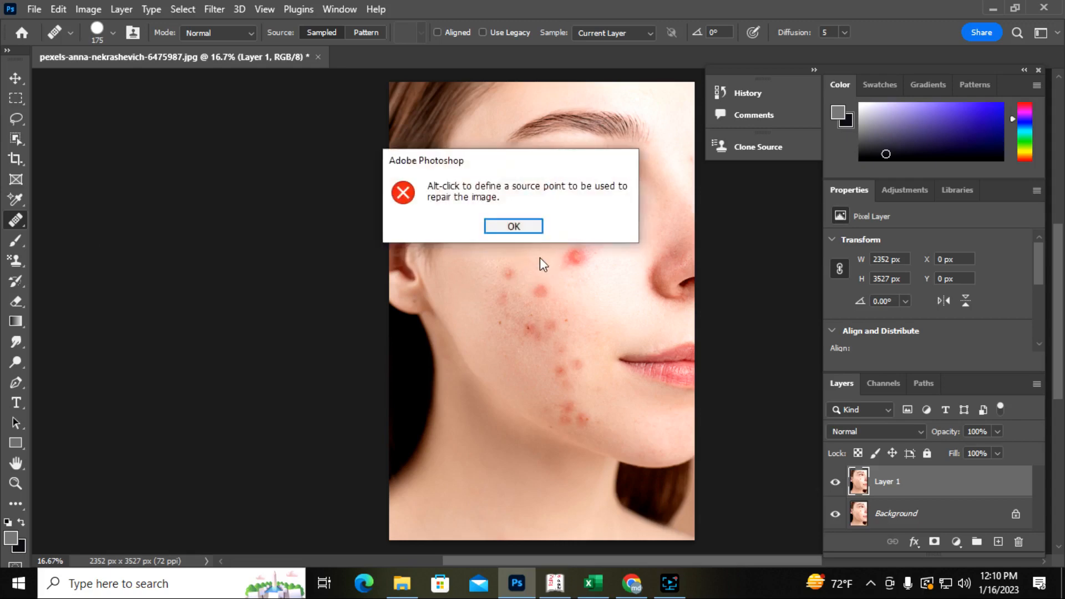
left_click(524, 228)
left_click(572, 259)
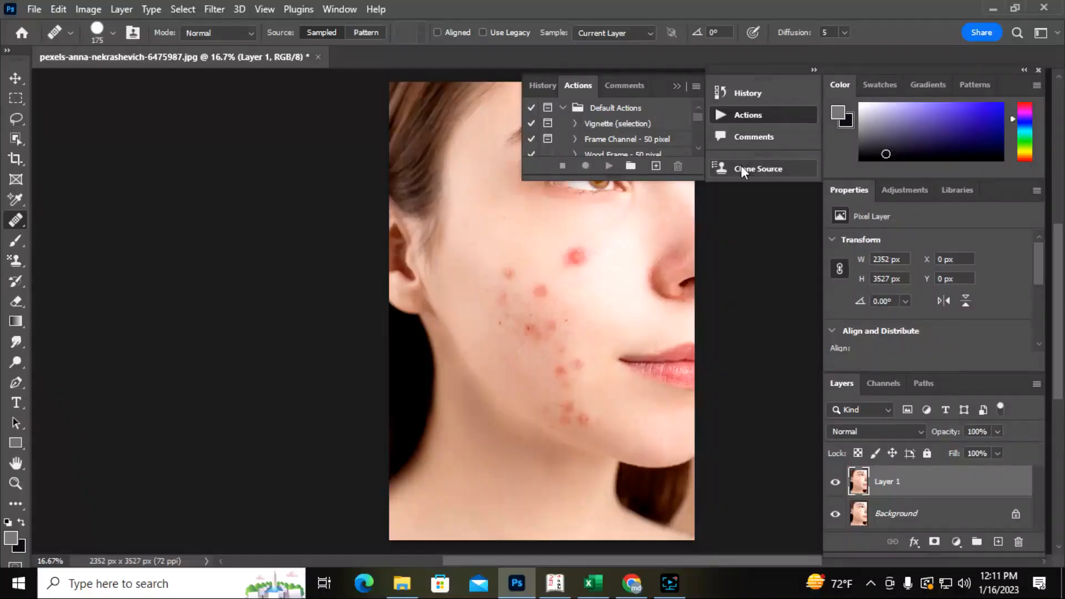
- Reselect the Healing Brush and collapse the expanded Actions and Clone Source panels
right_click(16, 220)
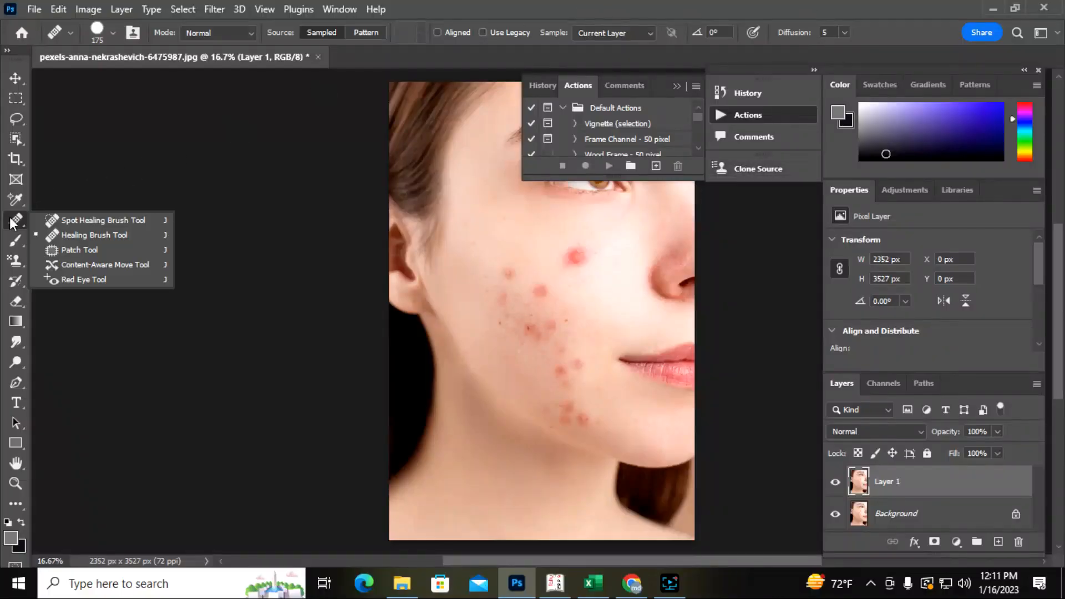
left_click(76, 239)
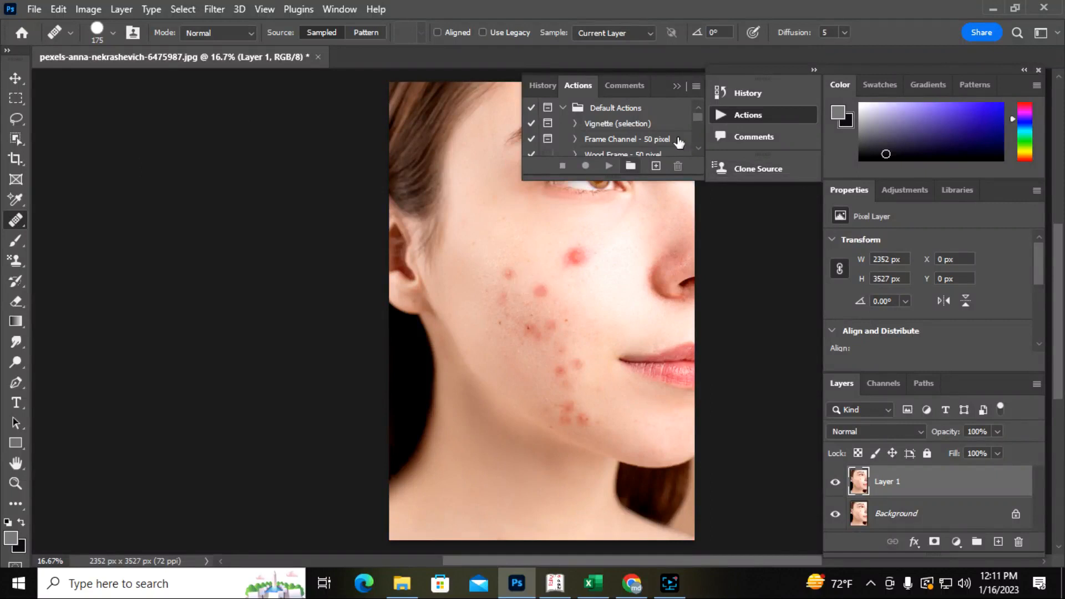
left_click(677, 86)
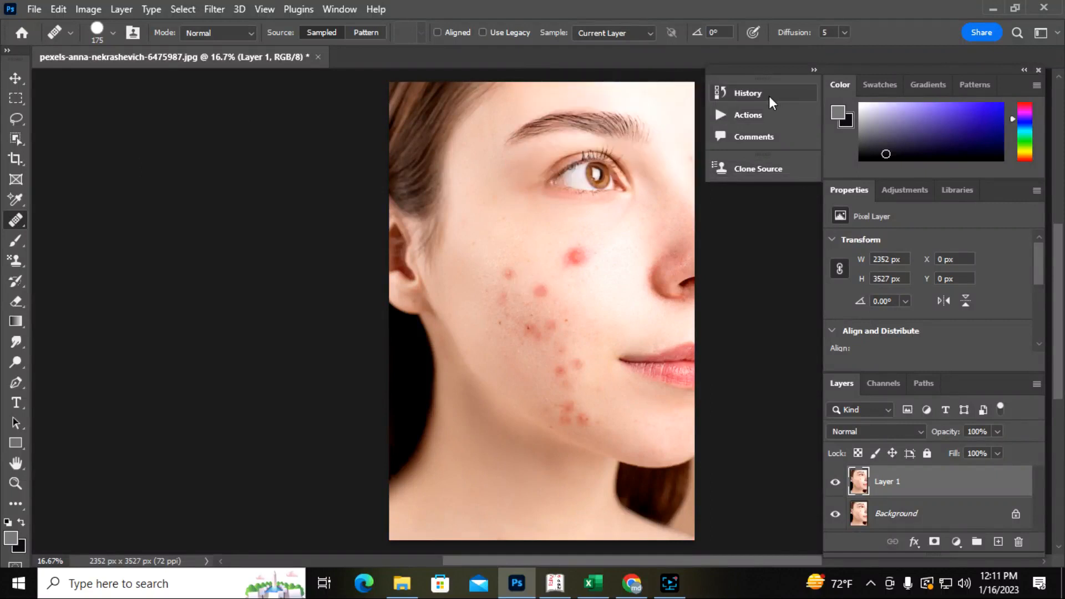
left_click(813, 71)
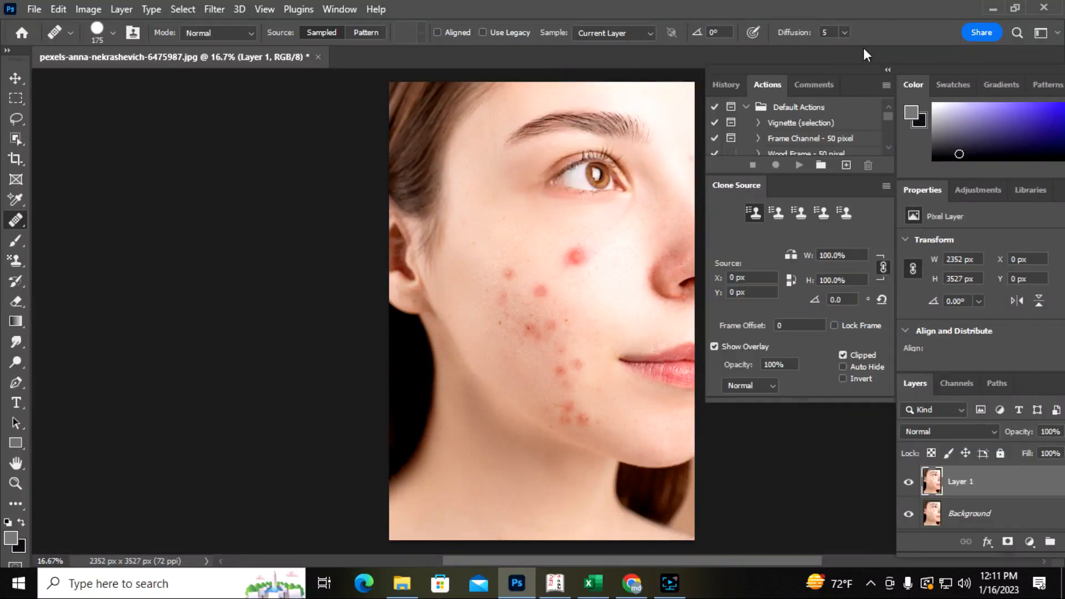
left_click(889, 68)
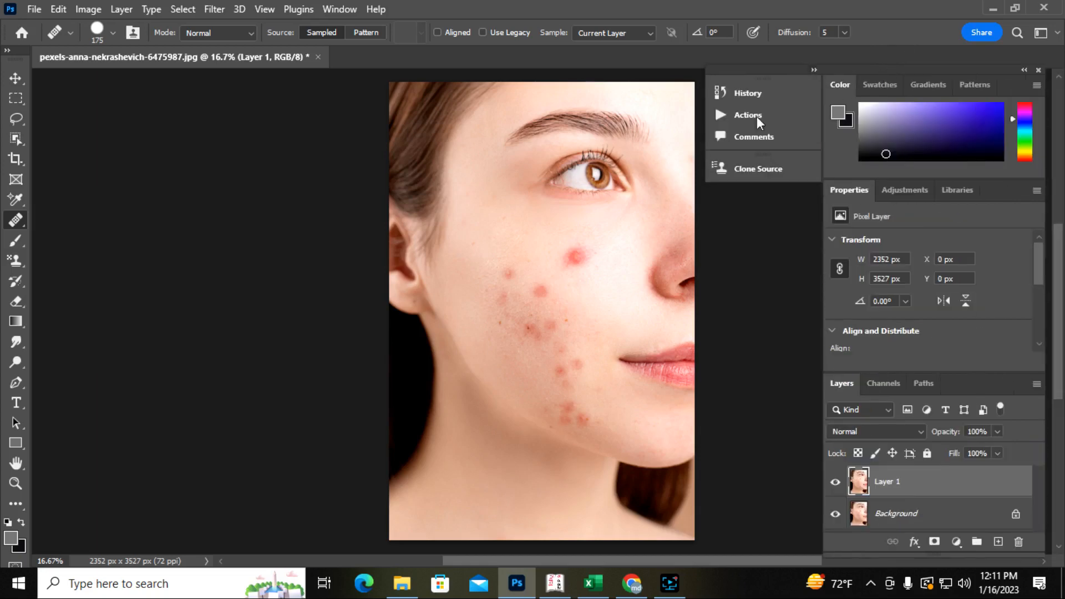
- Try healing the large red cheek spot with the Healing Brush without defining a source point
left_click(575, 257)
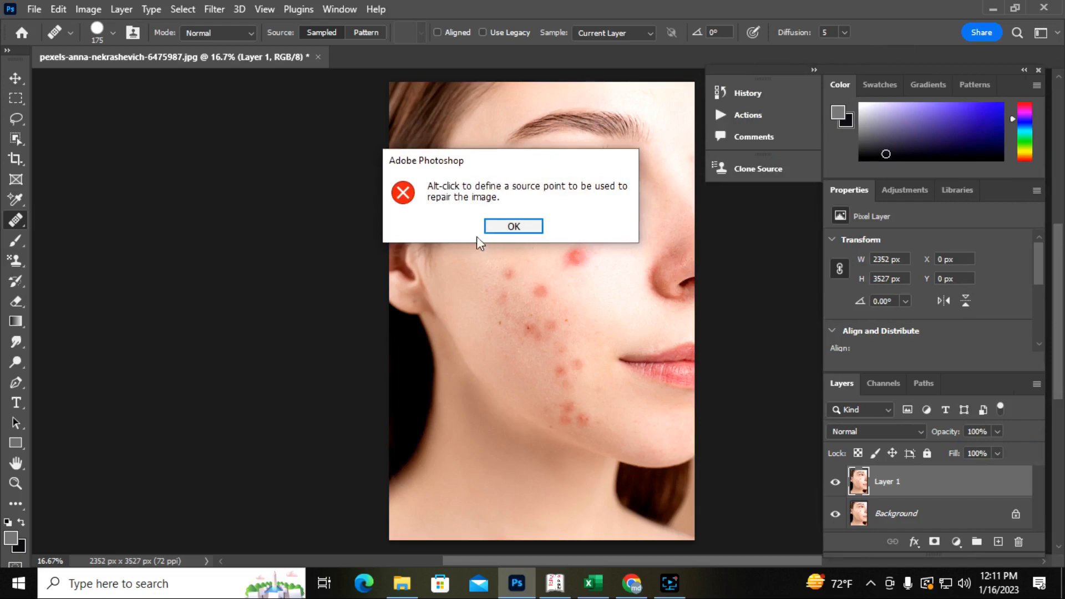
left_click(521, 229)
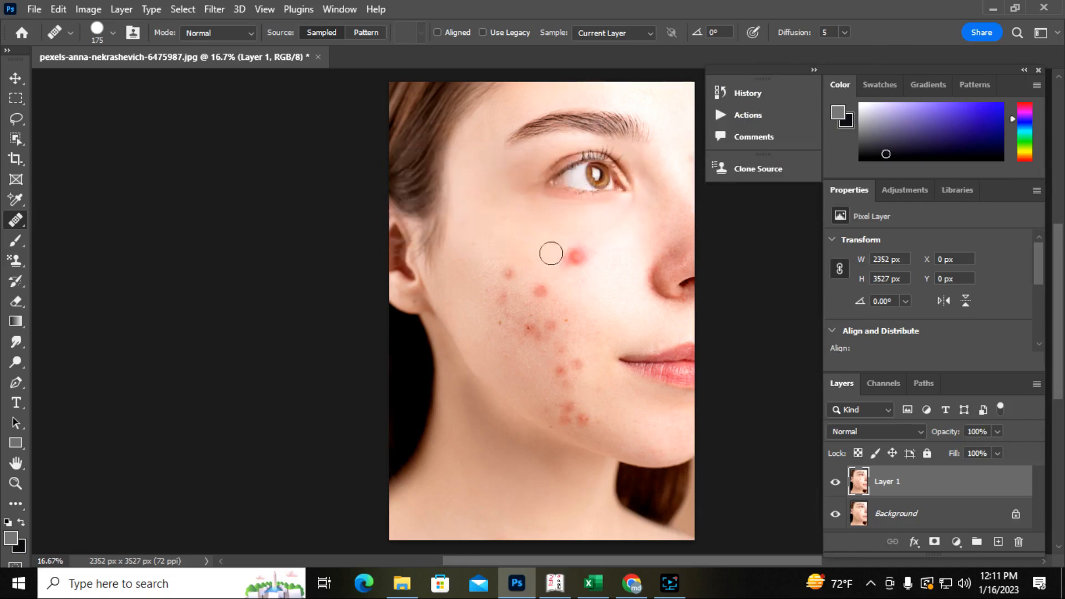
mouse_move(572, 256)
left_mouse_down()
mouse_move(566, 245)
mouse_move(573, 261)
mouse_move(585, 253)
left_mouse_up()
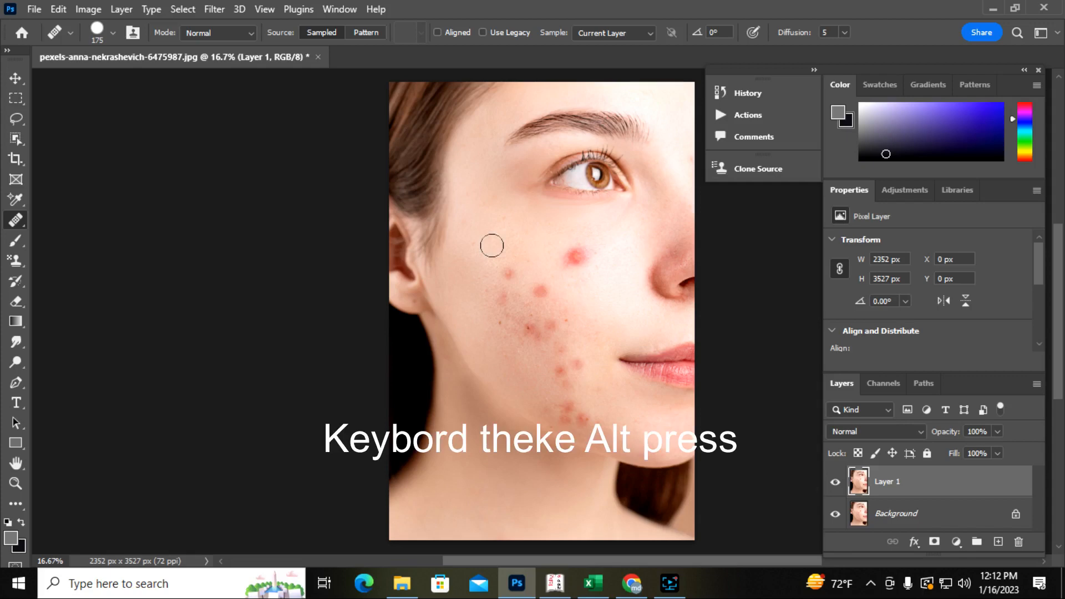
- Sample clear skin beside the large red cheek spot and heal the spot with the 175 Healing Brush
left_click(543, 249, "alt")
left_click(576, 258)
left_click(576, 259)
scroll(595, 317, "up", 1)
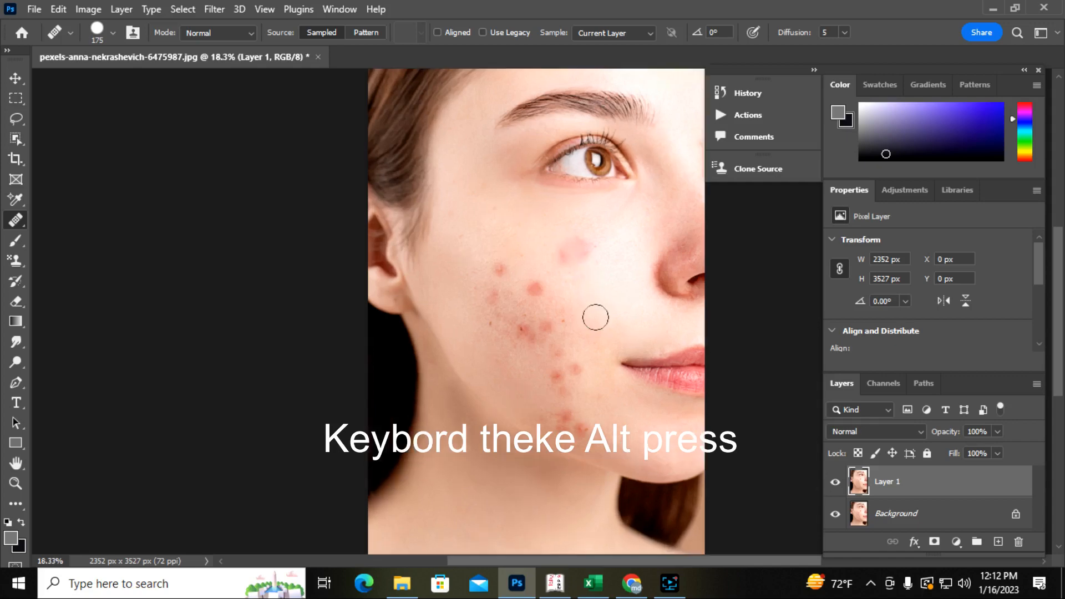
- Enlarge the Healing Brush to 250, resample the clear skin and heal the remaining trace of the large spot
key("bracketright")
key("bracketright")
key("bracketright")
key("alt")
left_click(532, 239, "alt")
left_click(578, 251)
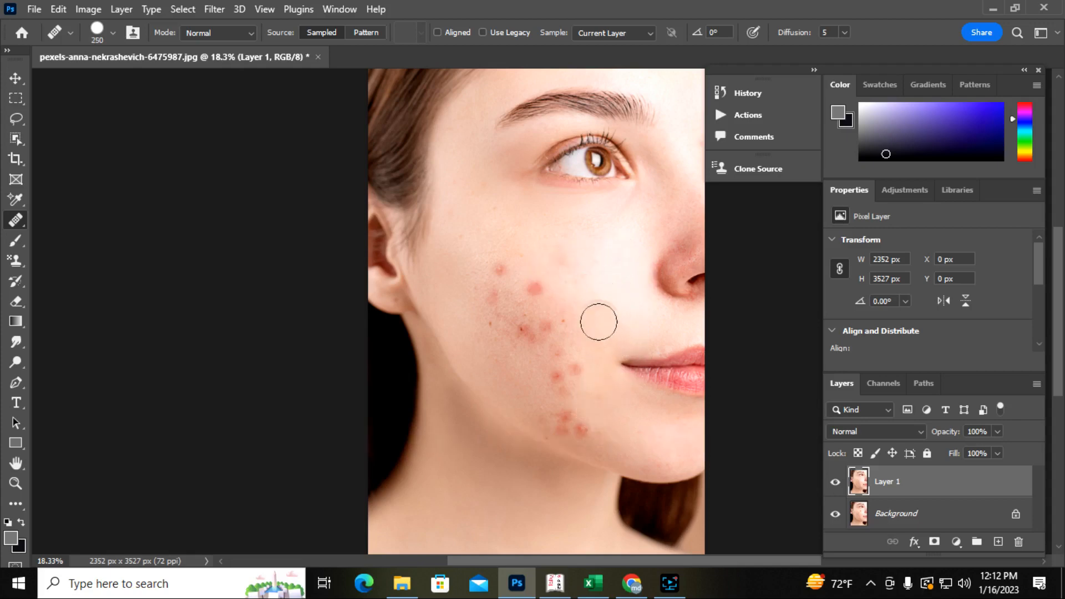
- Resample clear upper cheek skin and heal the two smaller red spots below it with the 250 Healing Brush
key("bracketleft")
left_click(532, 239, "alt")
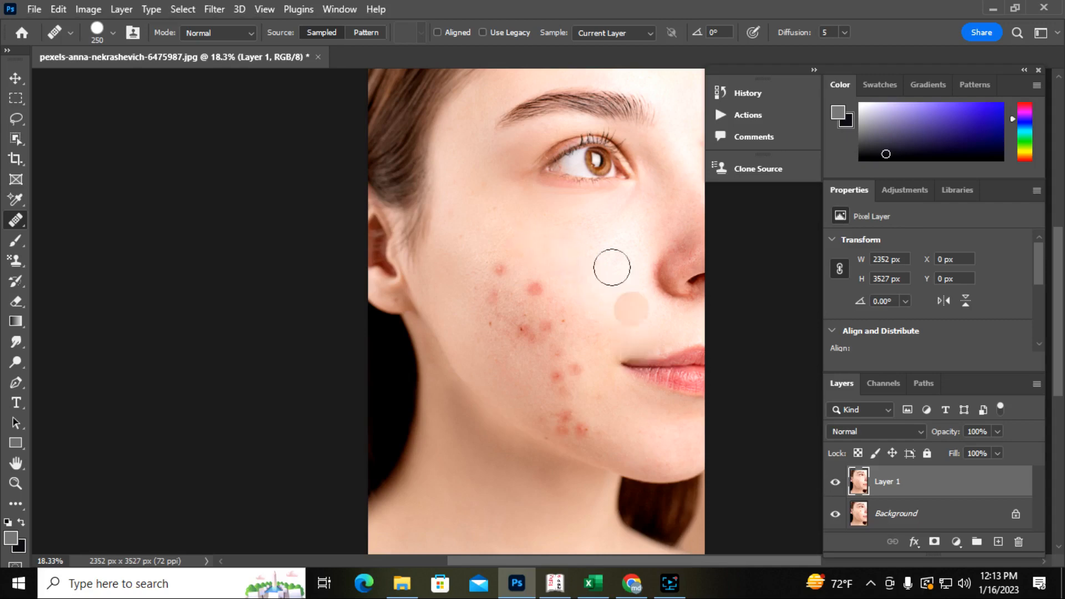
left_click(533, 286)
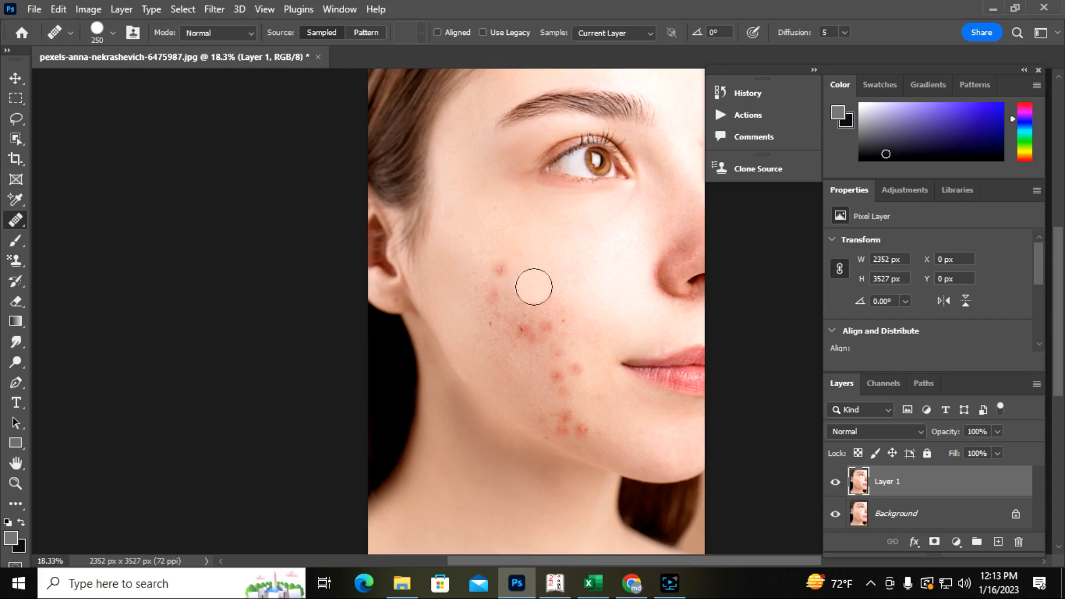
left_click(500, 266)
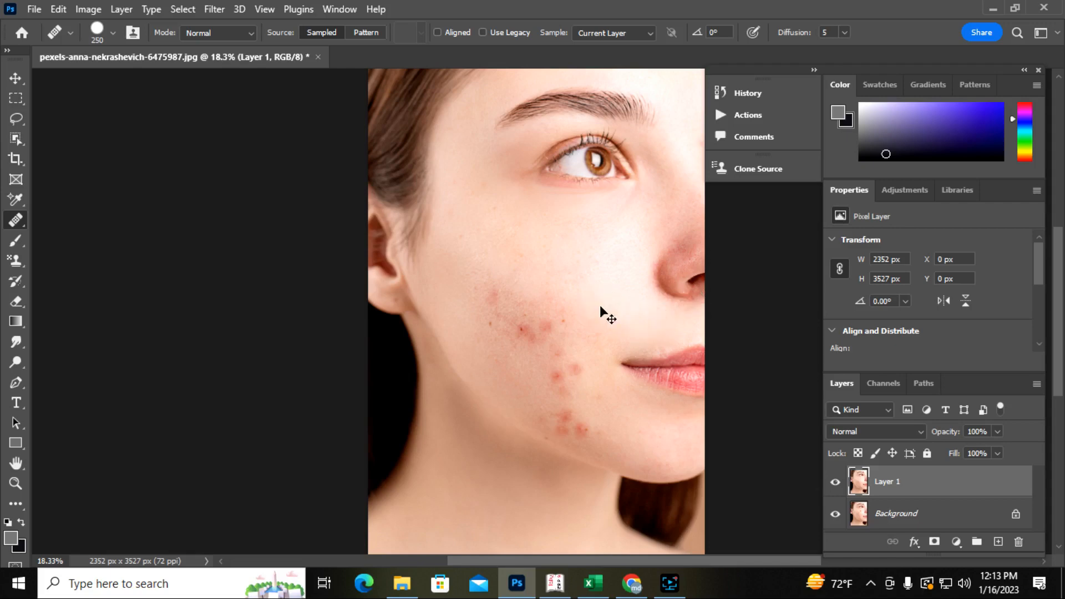
- Undo all the Healing Brush strokes and the duplicated layer, leaving only the Background layer
key("ctrl+z")
key("ctrl+z")
key("ctrl+z")
key("ctrl+z")
key("ctrl+z")
key("ctrl+z")
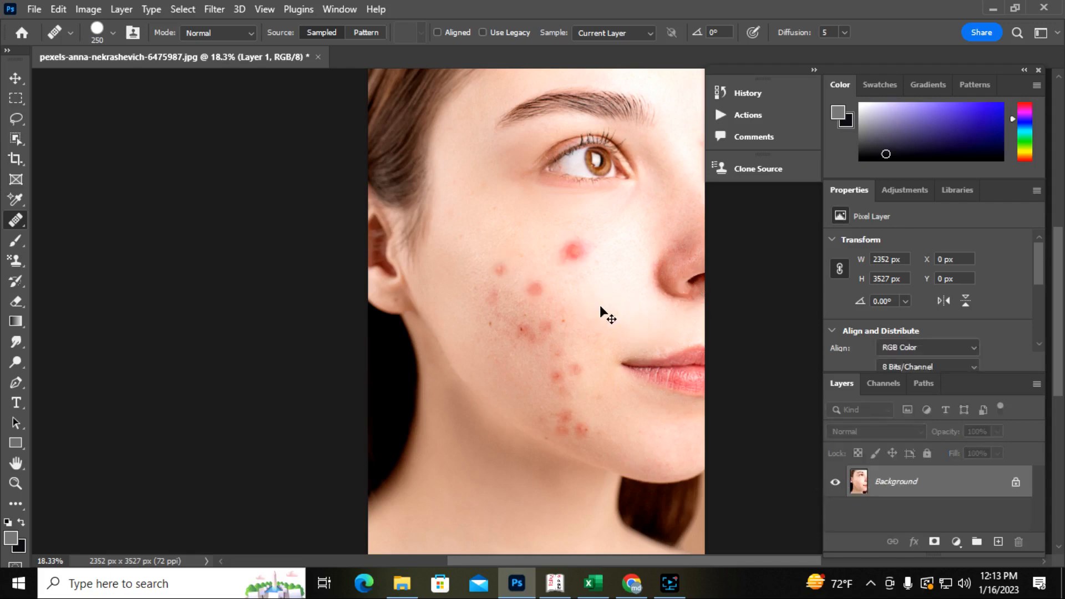
- Try healing the large red spot on the Background layer with the Healing Brush and undo the stroke
right_click(18, 221)
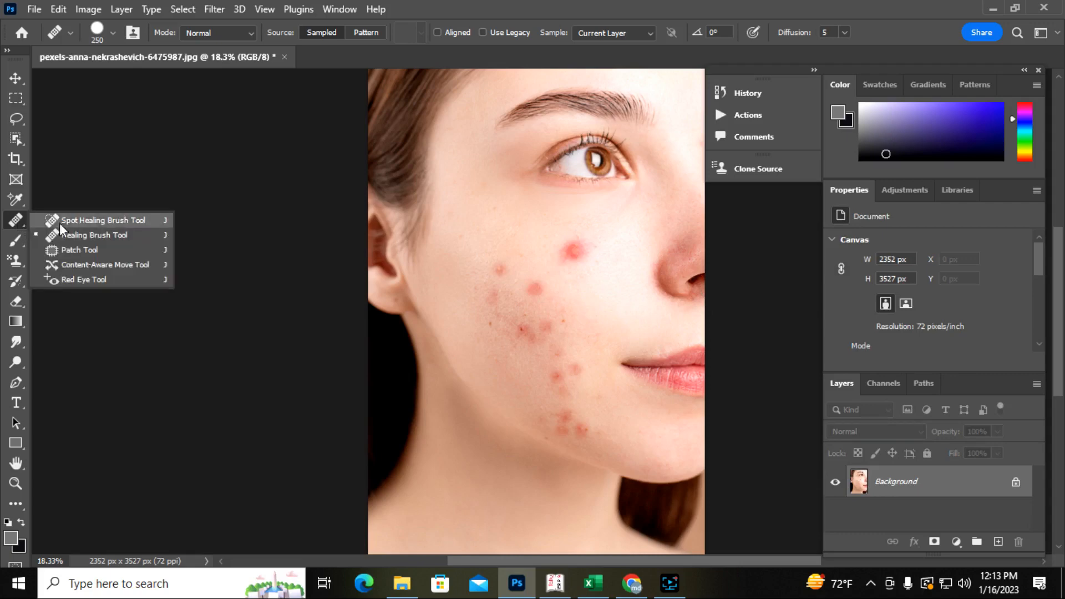
left_click(90, 235)
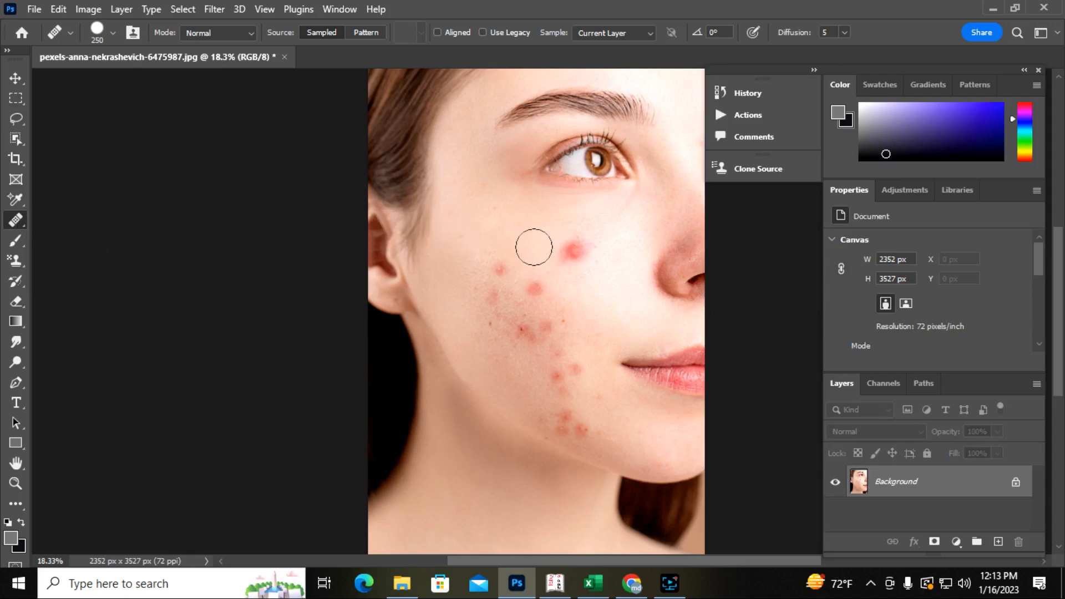
left_click(584, 253)
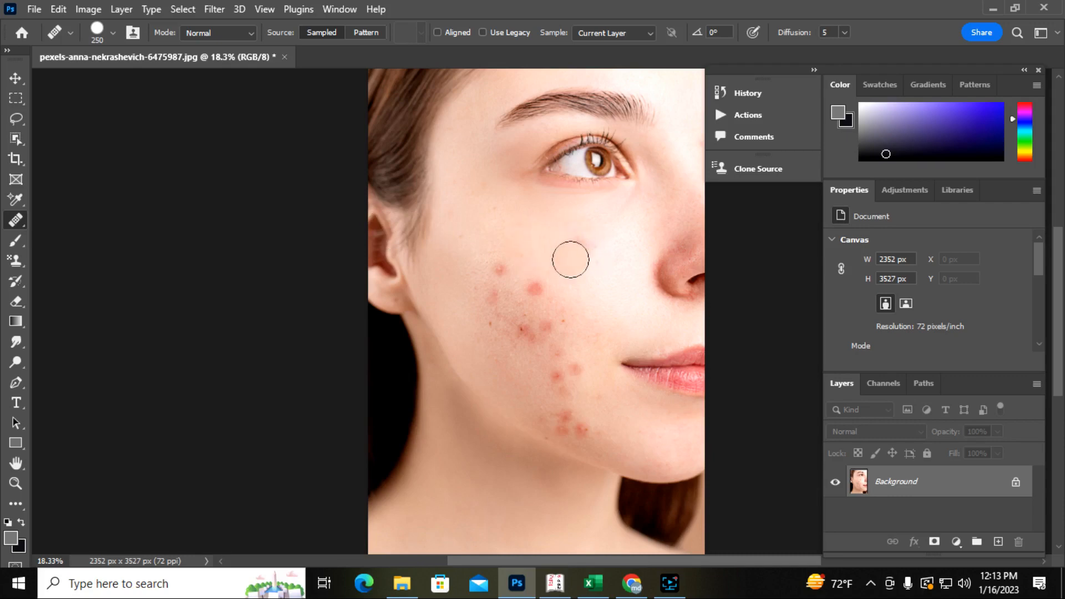
key("ctrl+z")
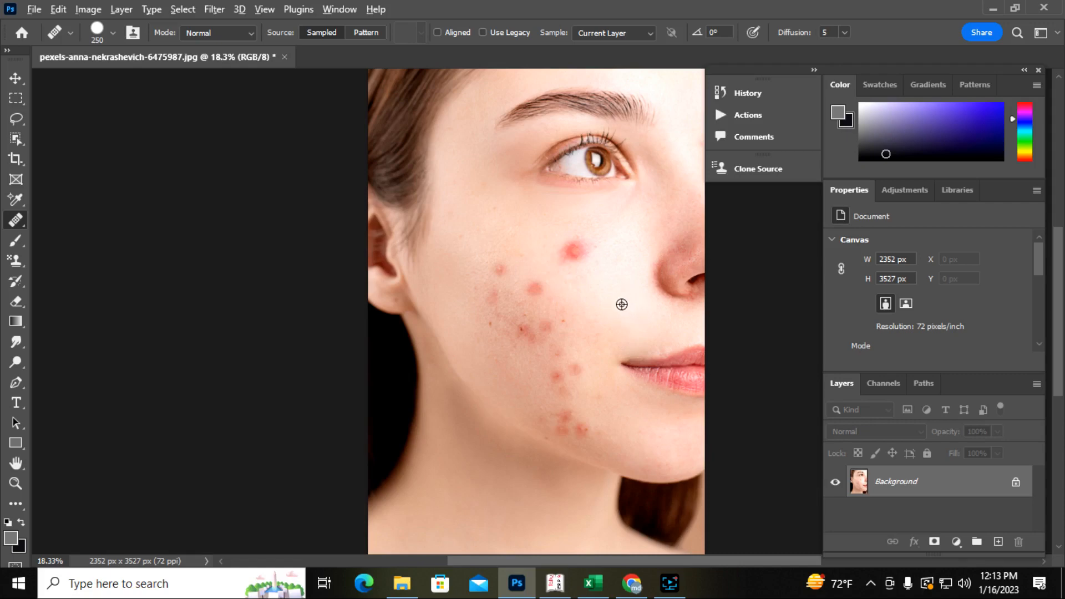
- Sample clear cheek skin near the mouth corner and heal the three upper red spots on the Background with the 250 Healing Brush
left_click(620, 303, "alt")
left_click(575, 249)
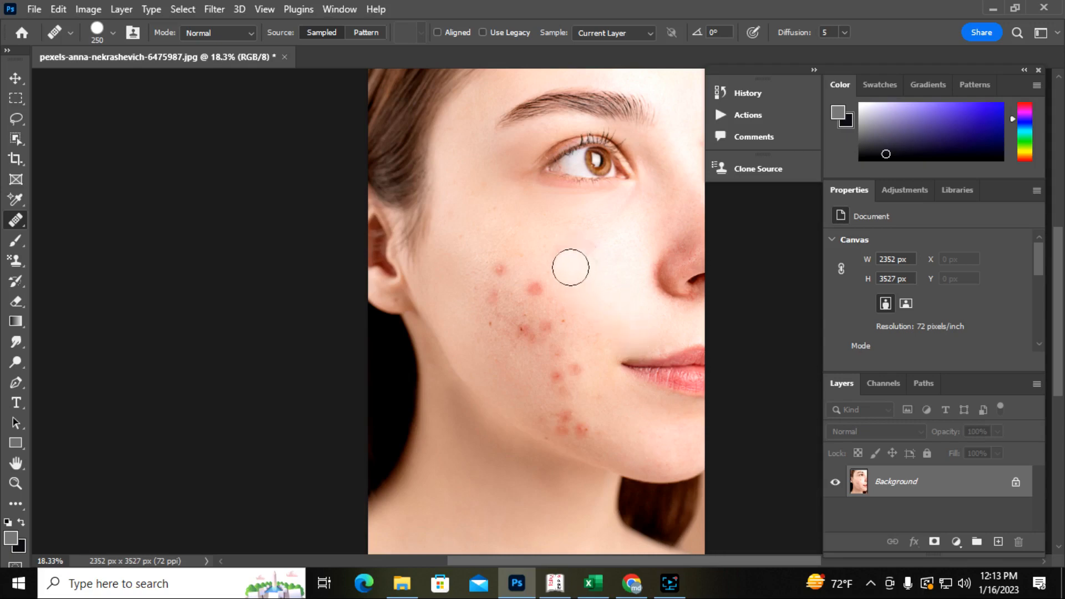
left_click(597, 374)
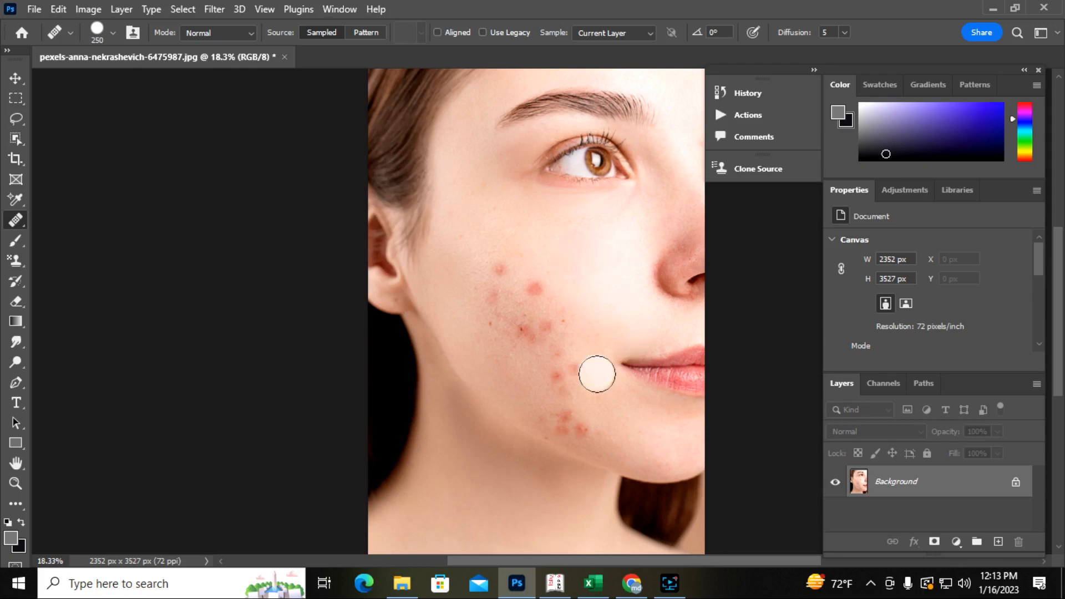
left_click(498, 269)
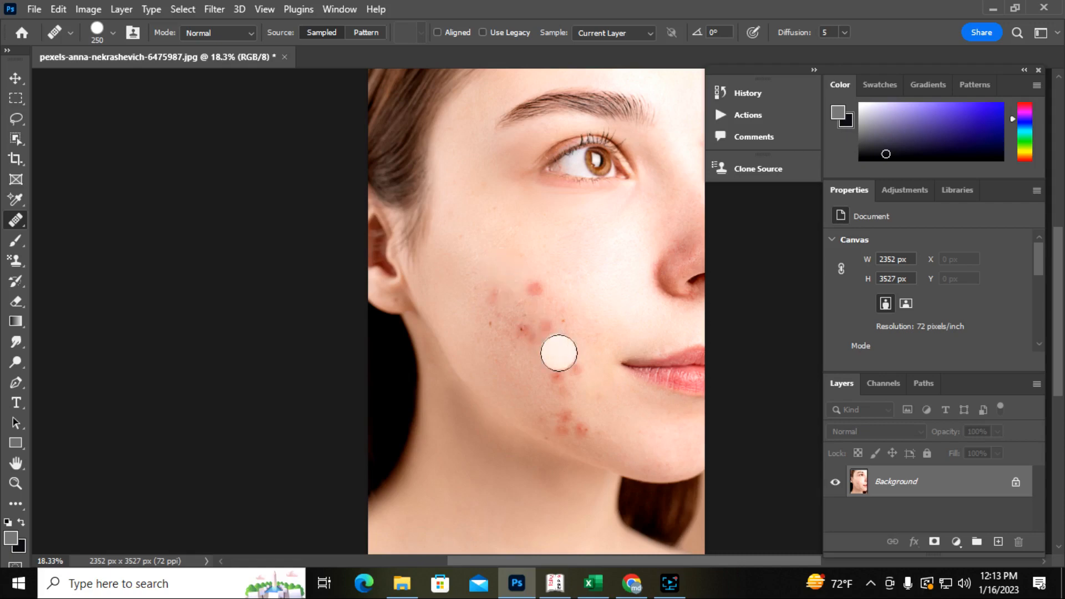
left_click(605, 357)
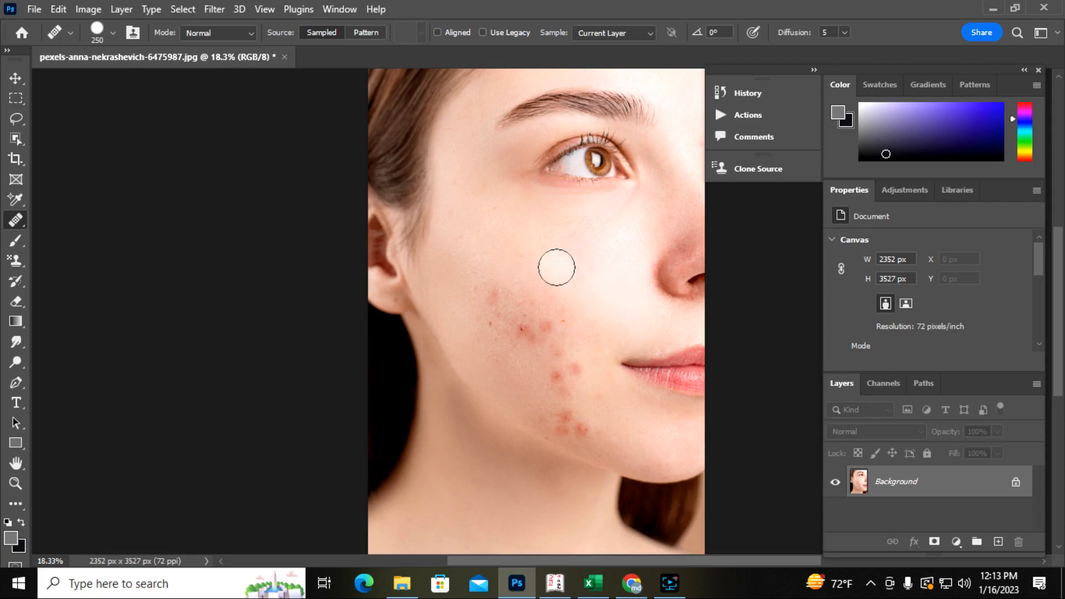
left_click(613, 316, "alt")
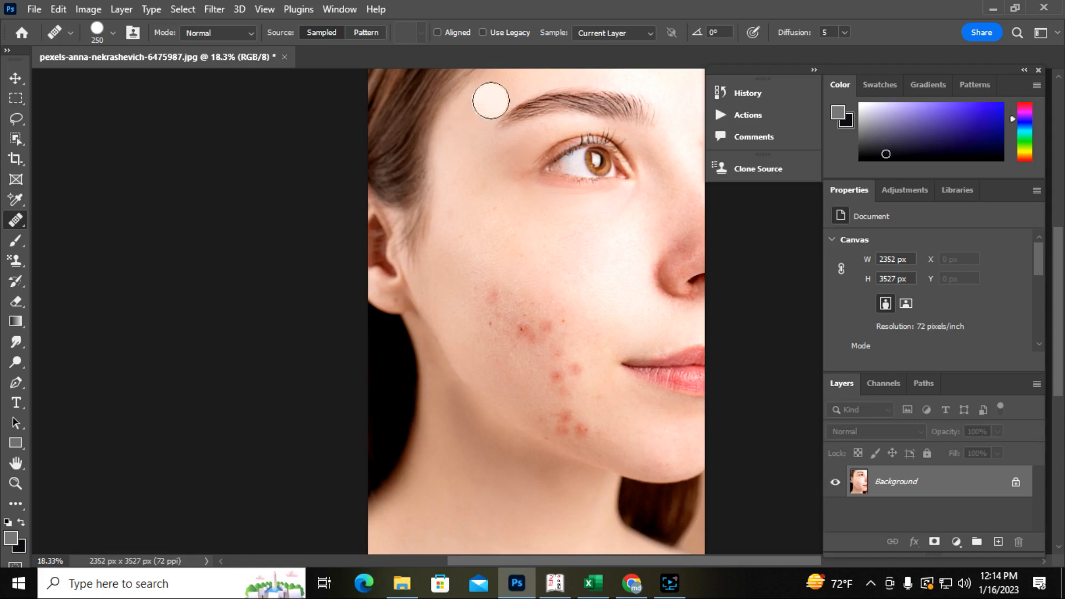
- Undo the Healing Brush strokes on the Background layer, going back to the state with the empty Layer 1
left_click(618, 289, "alt")
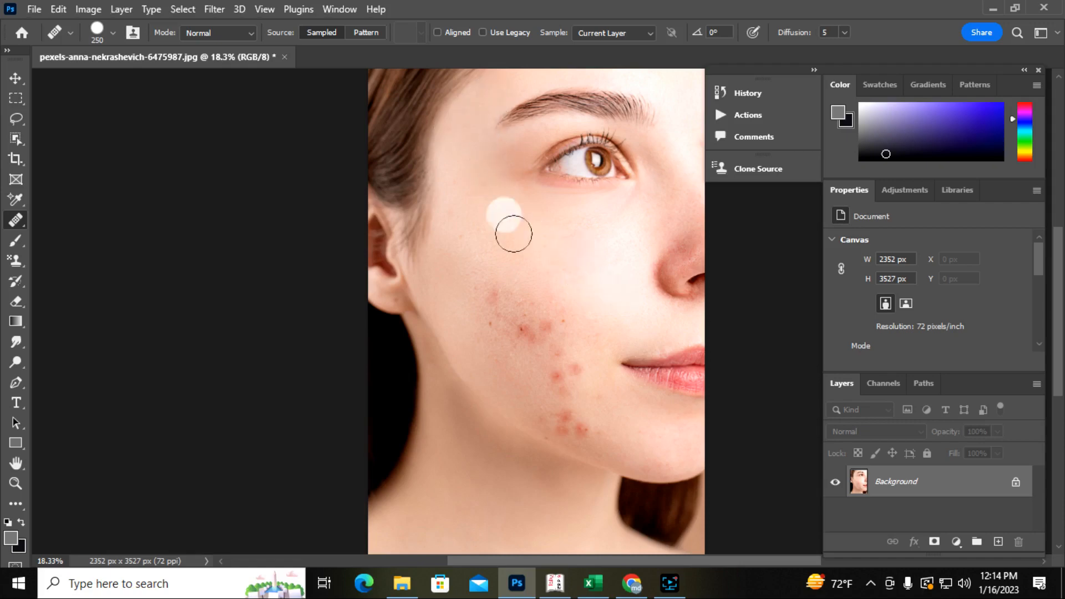
left_click(478, 109, "alt")
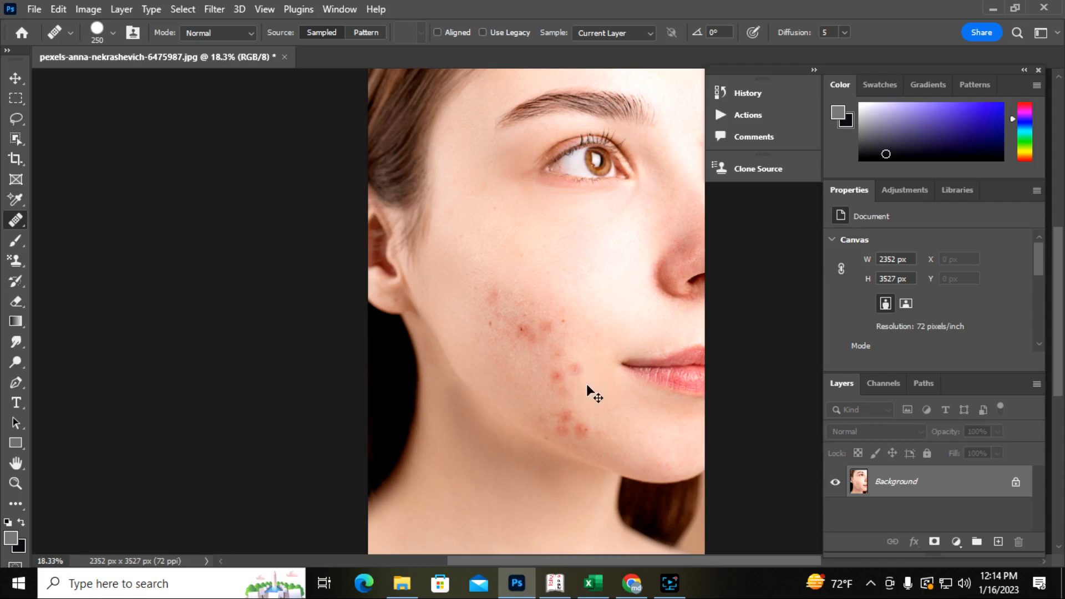
key("ctrl+z")
key("ctrl+z")
key("ctrl+z")
key("ctrl+z")
key("ctrl+z")
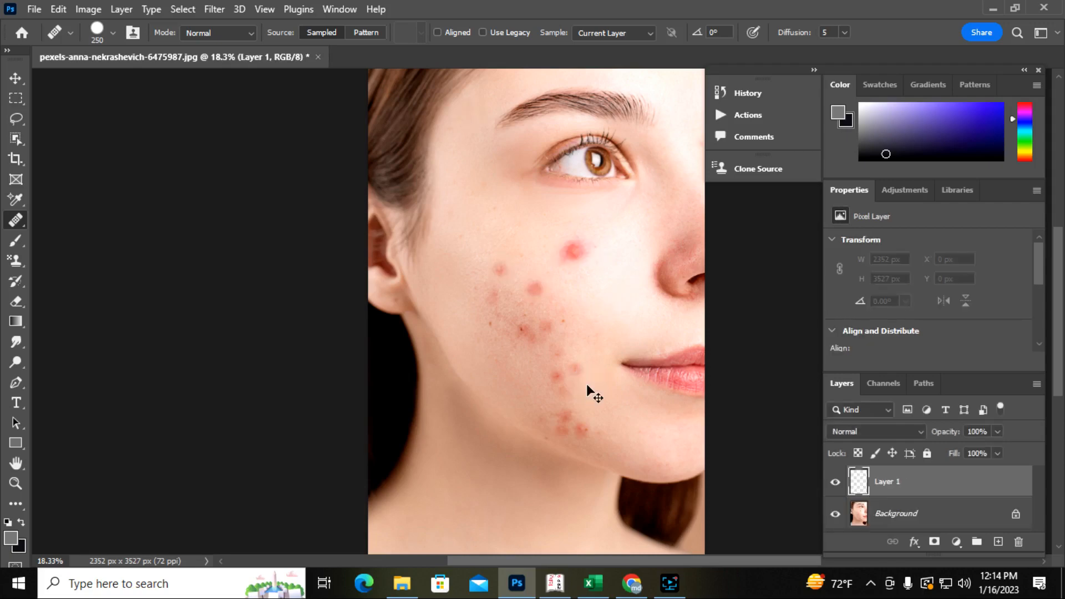
- Try healing the large red cheek spot on Layer 1 with the Spot Healing Brush at size 300
right_click(15, 220)
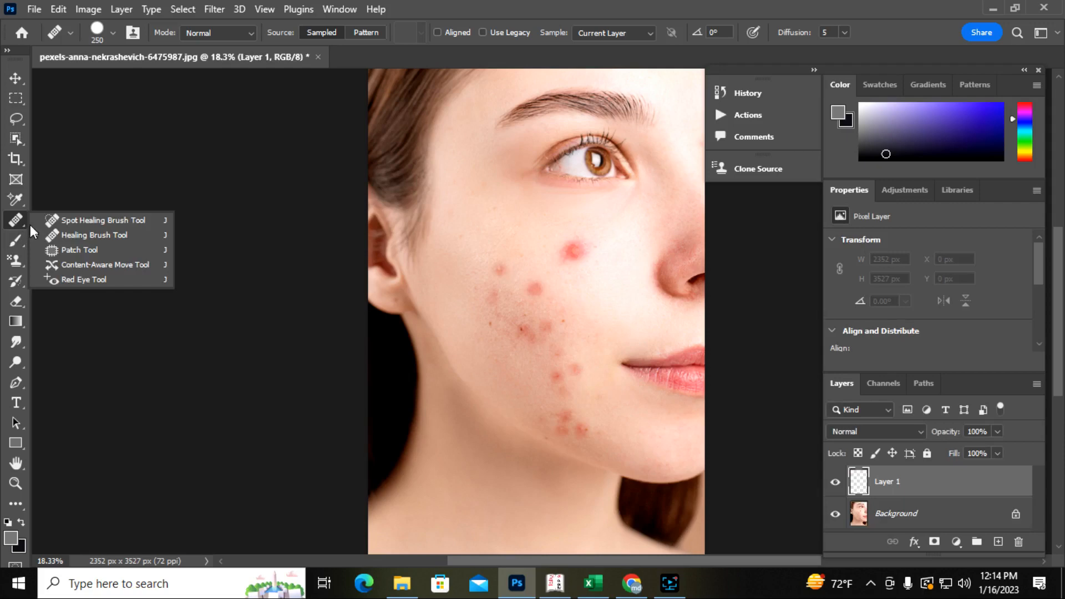
left_click(80, 222)
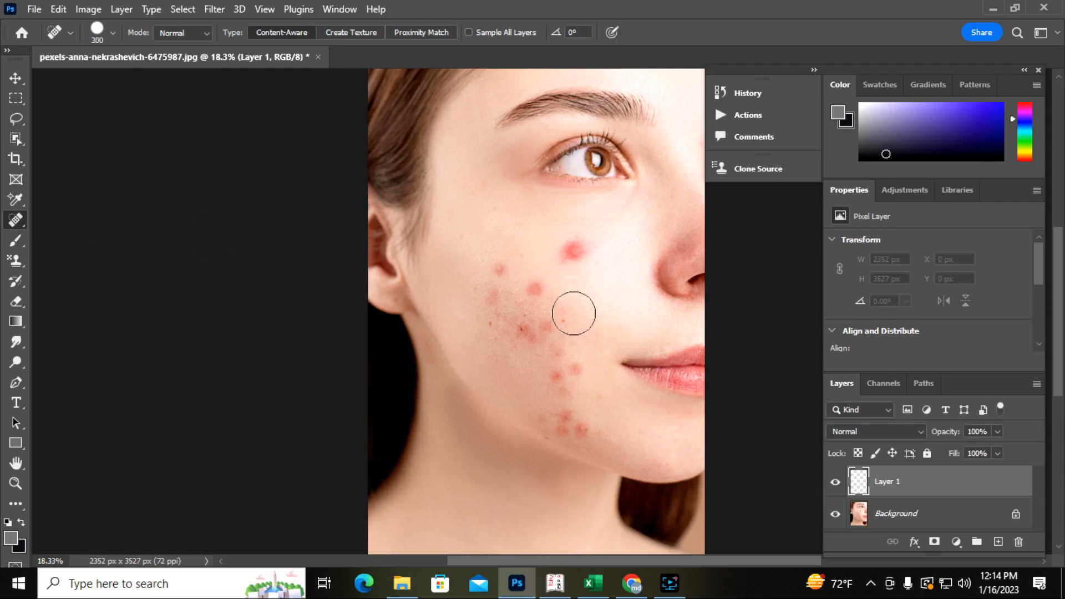
left_click_drag(579, 249, 578, 249)
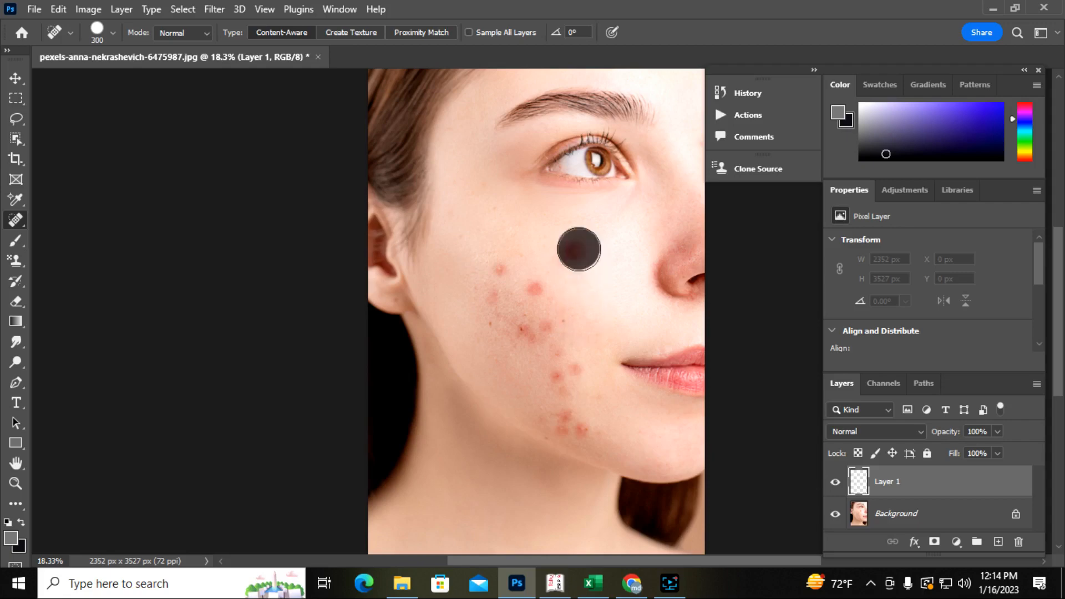
- Switch to the Healing Brush at size 250 and sample clear cheek skin between the nose and the mouth corner
right_click(16, 220)
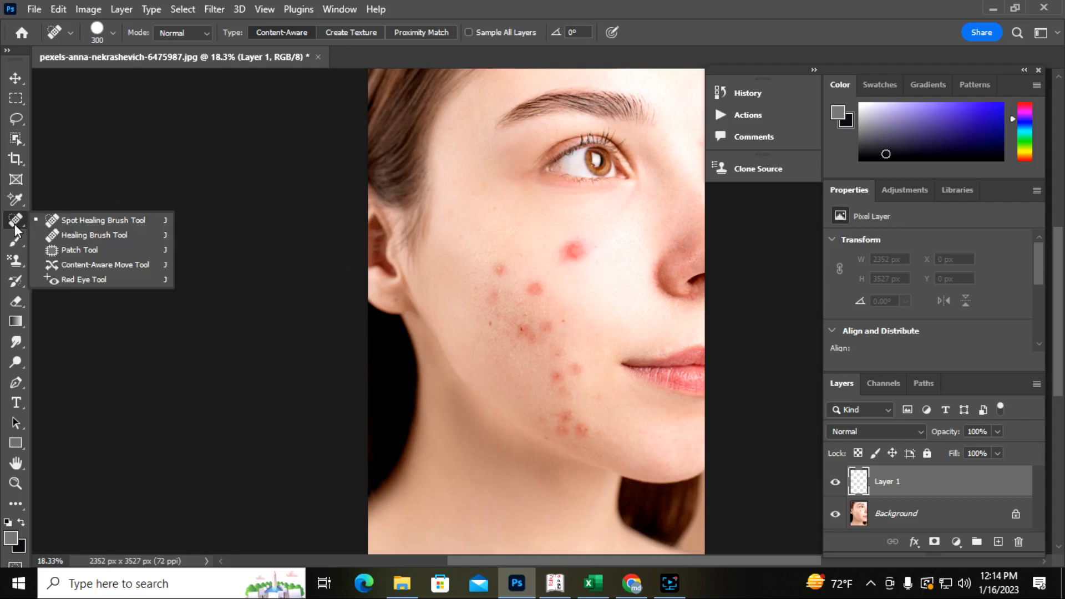
left_click(88, 234)
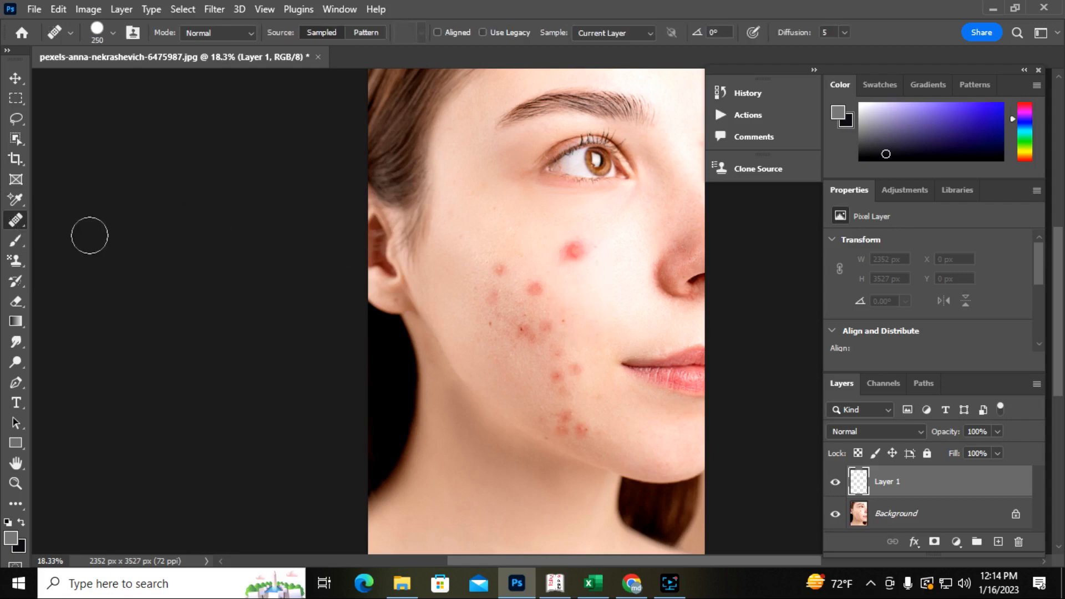
left_click(613, 301, "alt")
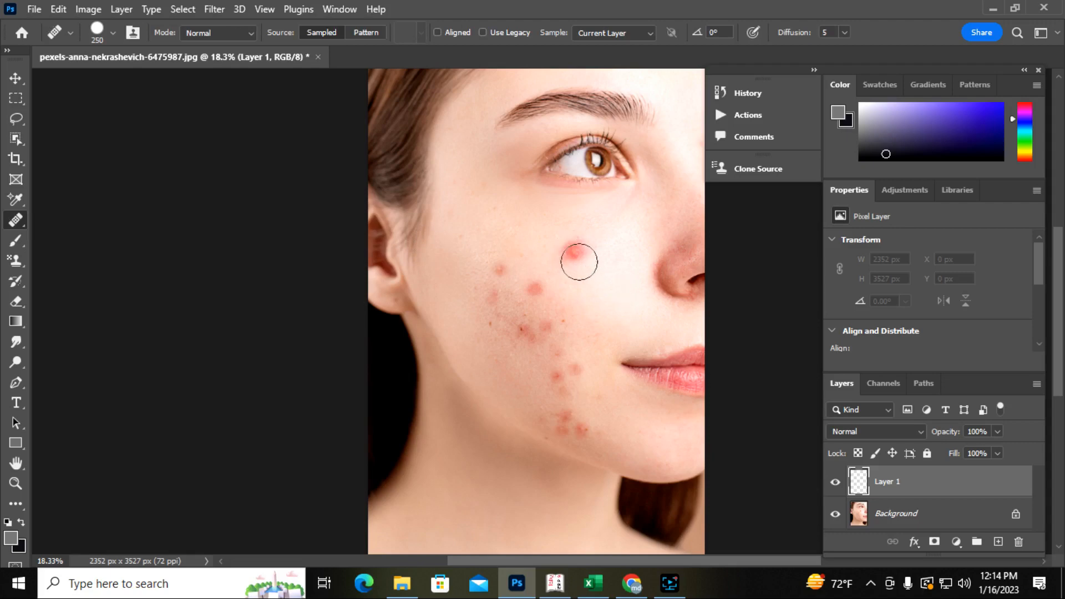
- Try patching the large red spot on Layer 1 with the Patch Tool in Source mode, using a selection about 309 by 278 px
right_click(20, 219)
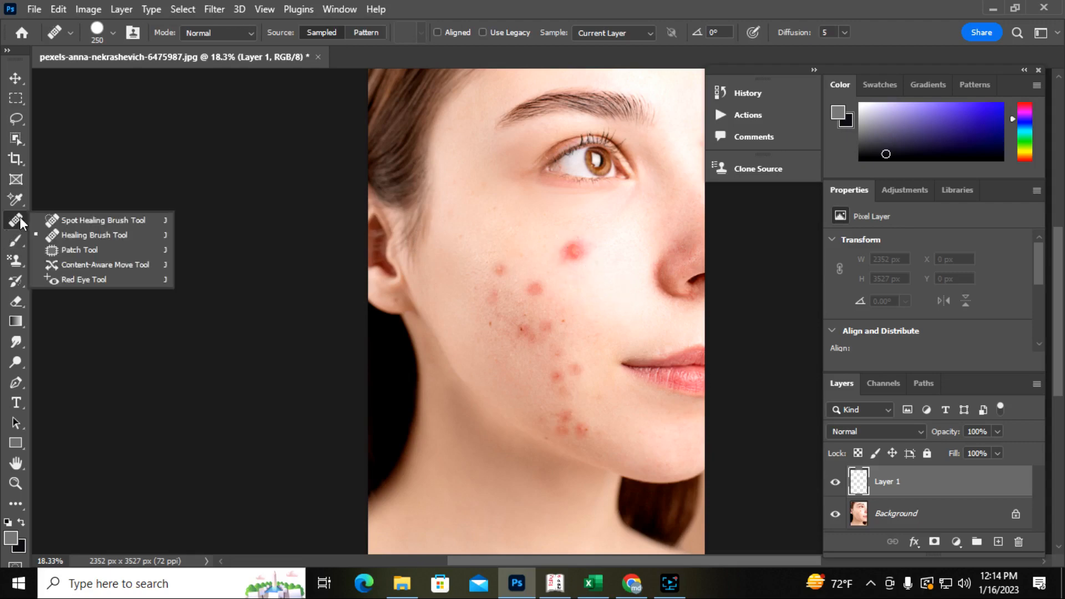
left_click(84, 252)
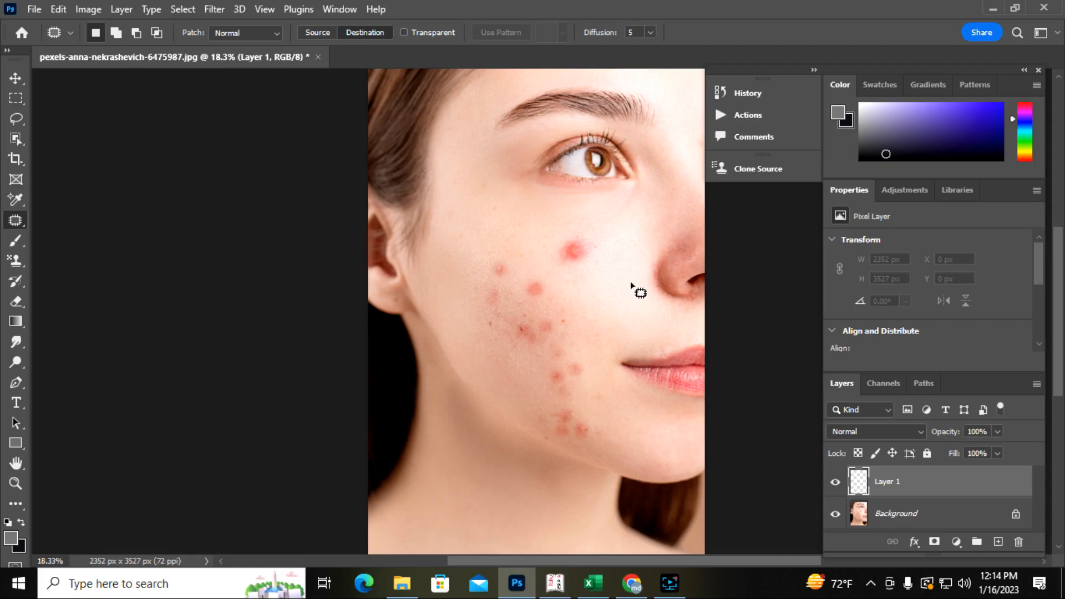
right_click(17, 219)
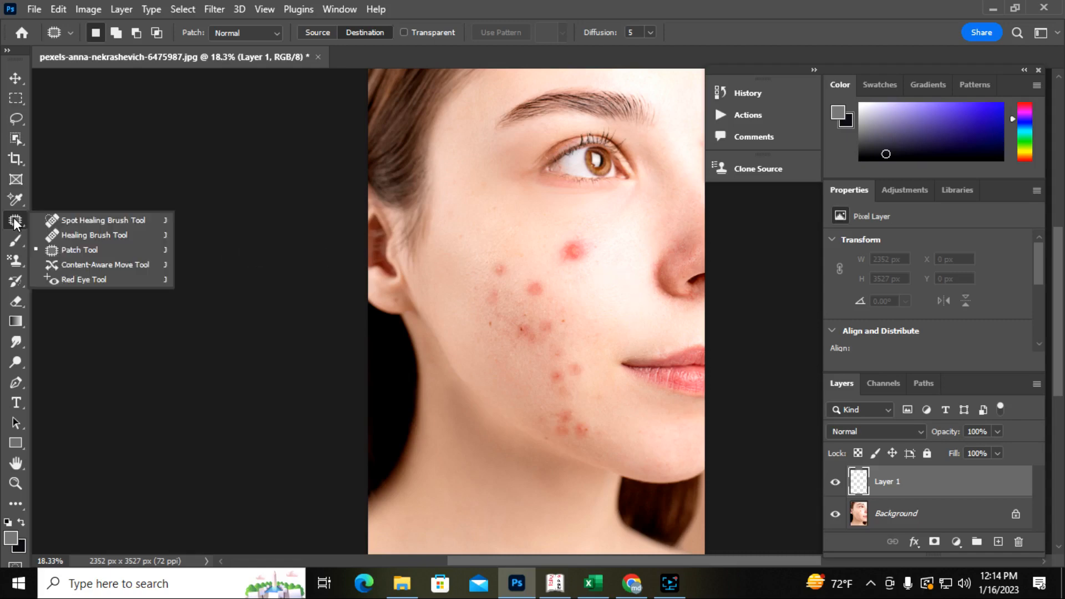
left_click(82, 251)
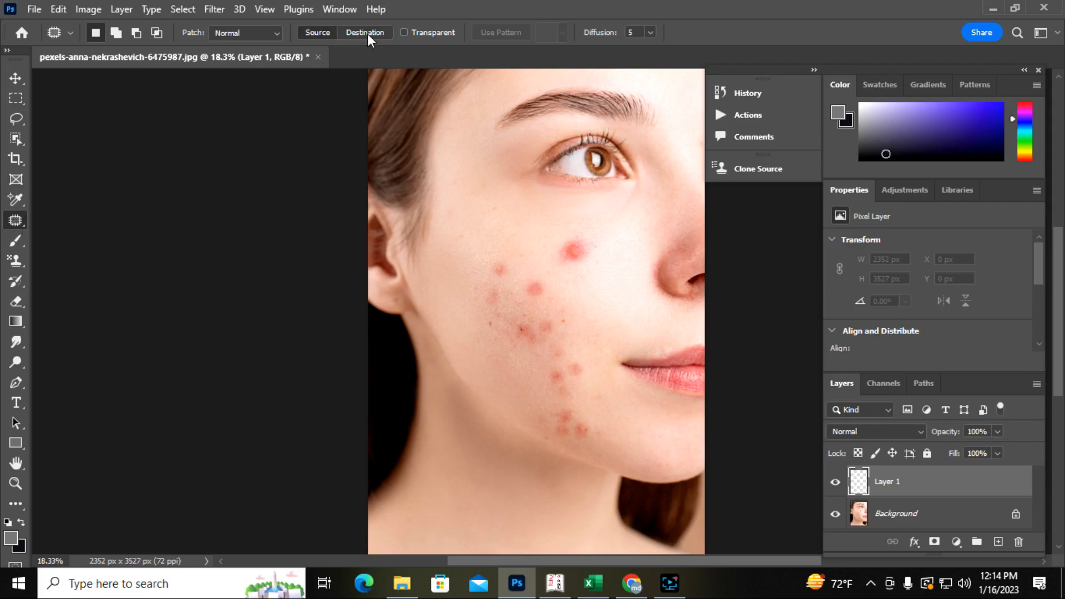
left_click(307, 32)
mouse_move(575, 236)
left_mouse_down()
mouse_move(557, 238)
mouse_move(564, 270)
mouse_move(599, 267)
mouse_move(587, 236)
mouse_move(577, 244)
left_mouse_up()
left_click(577, 247)
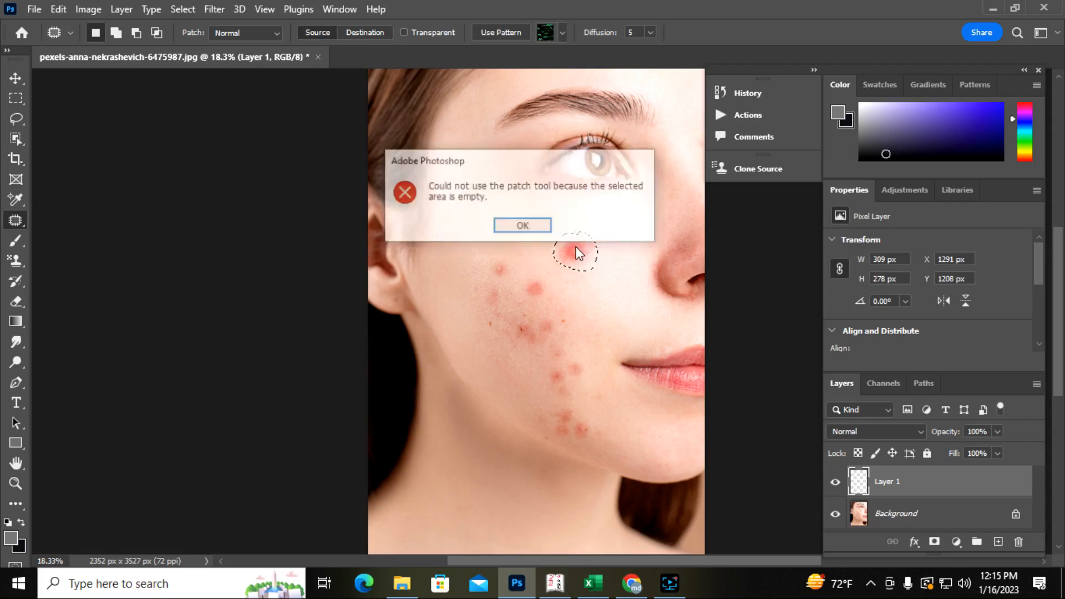
left_click(524, 227)
left_click(577, 258)
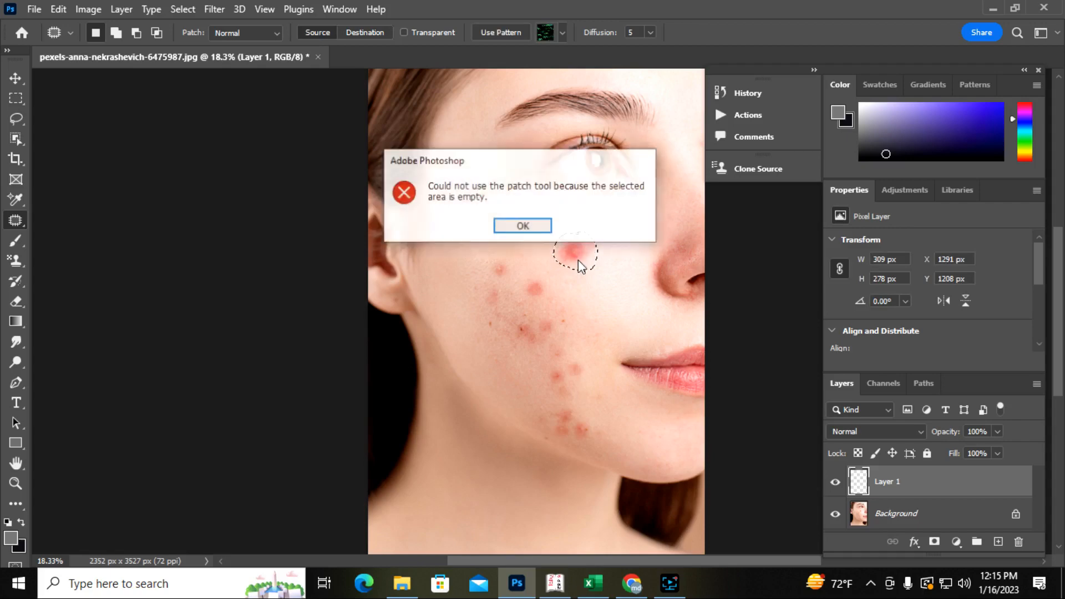
left_click(531, 228)
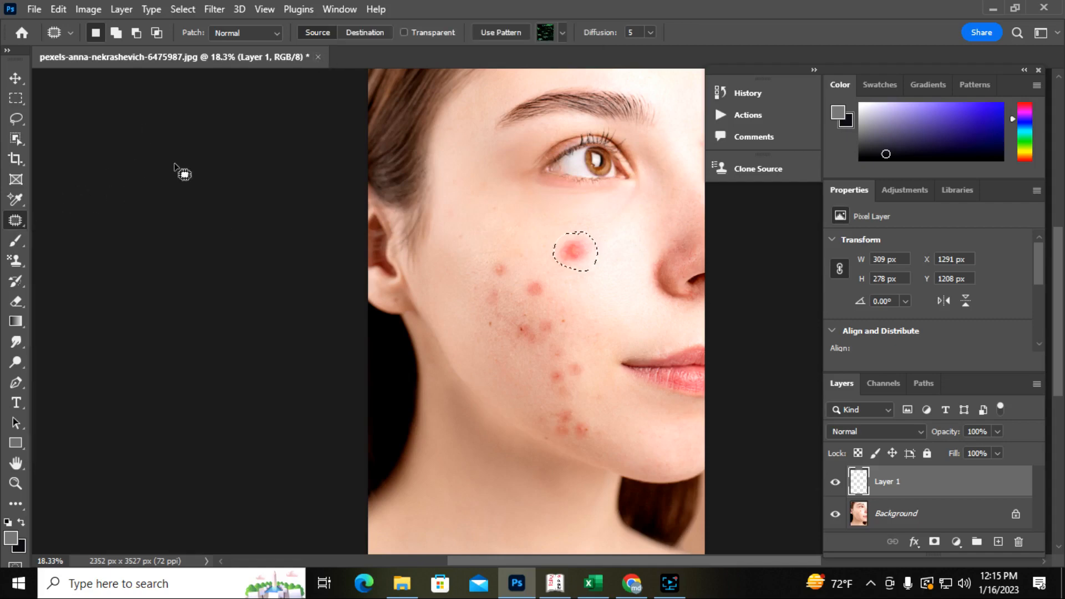
- Close the portrait without saving and reopen the same original photo from the Spot remove folder
left_click(319, 57)
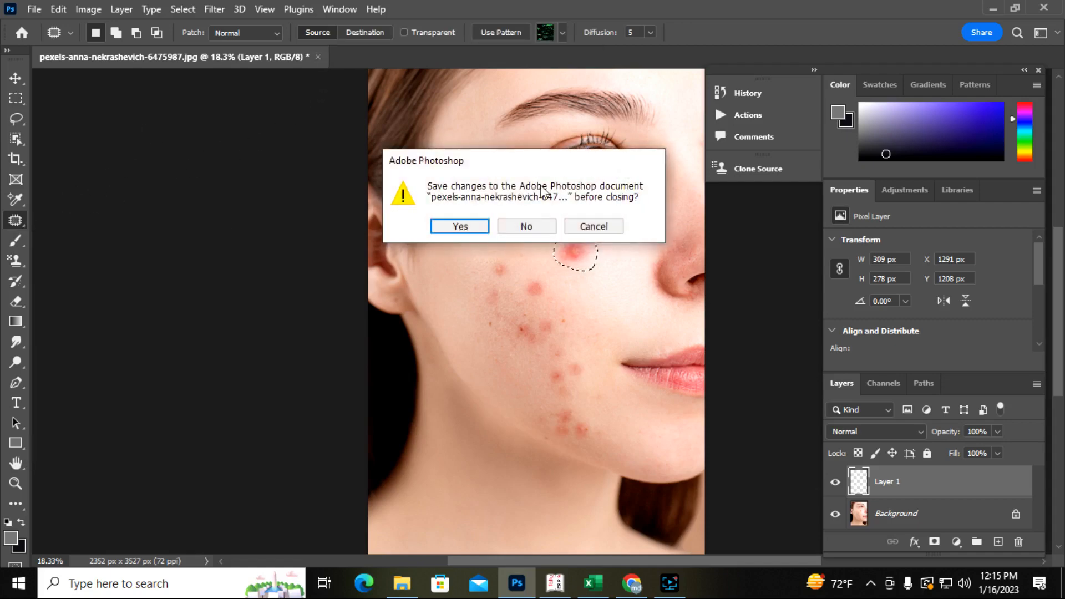
left_click(526, 227)
left_click(34, 9)
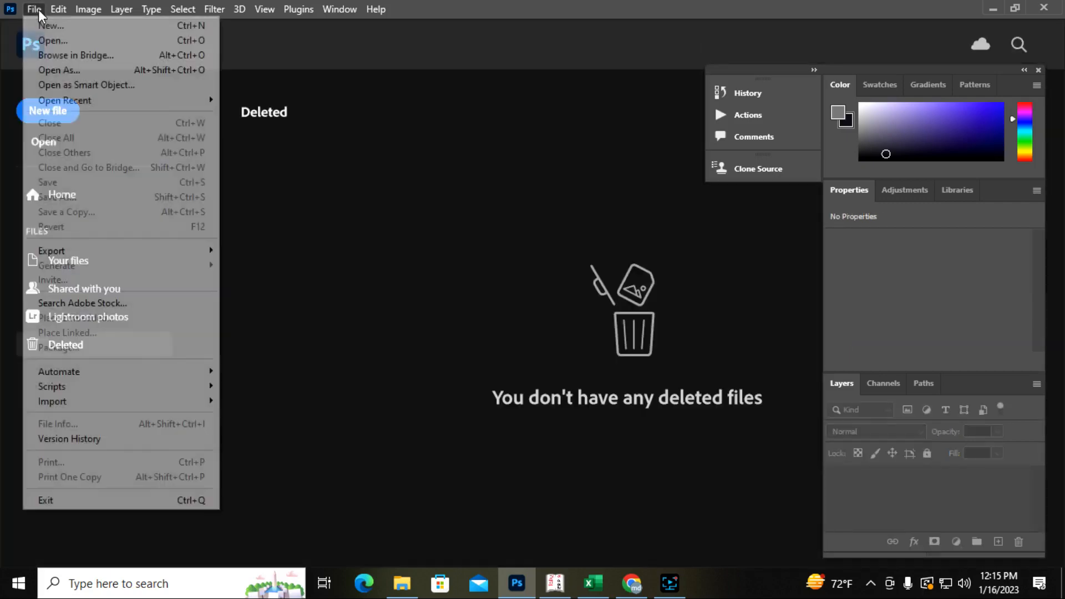
left_click(56, 43)
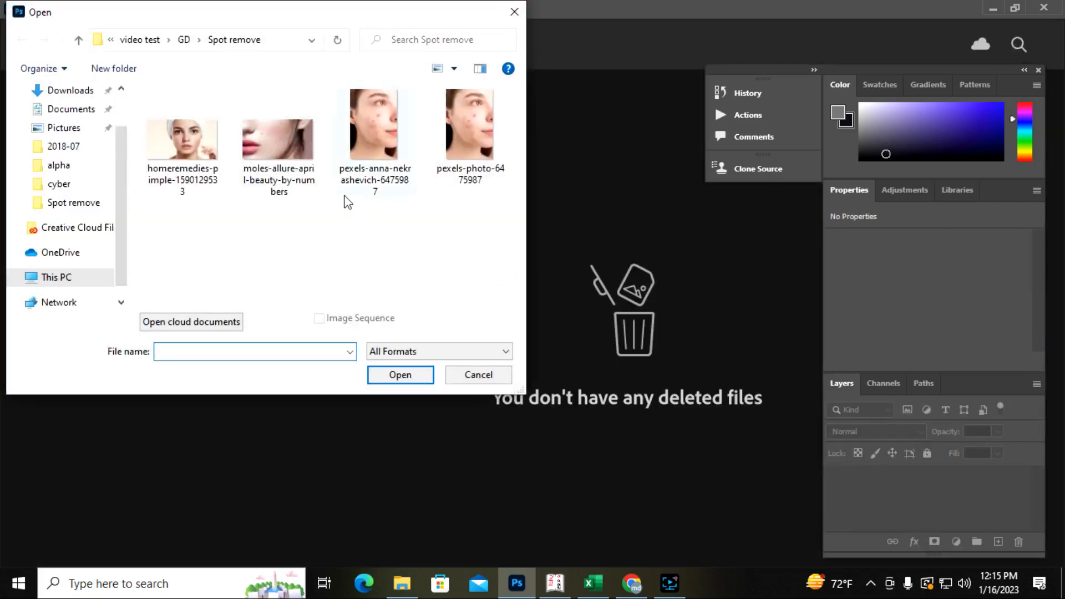
left_click(367, 177)
left_click(404, 374)
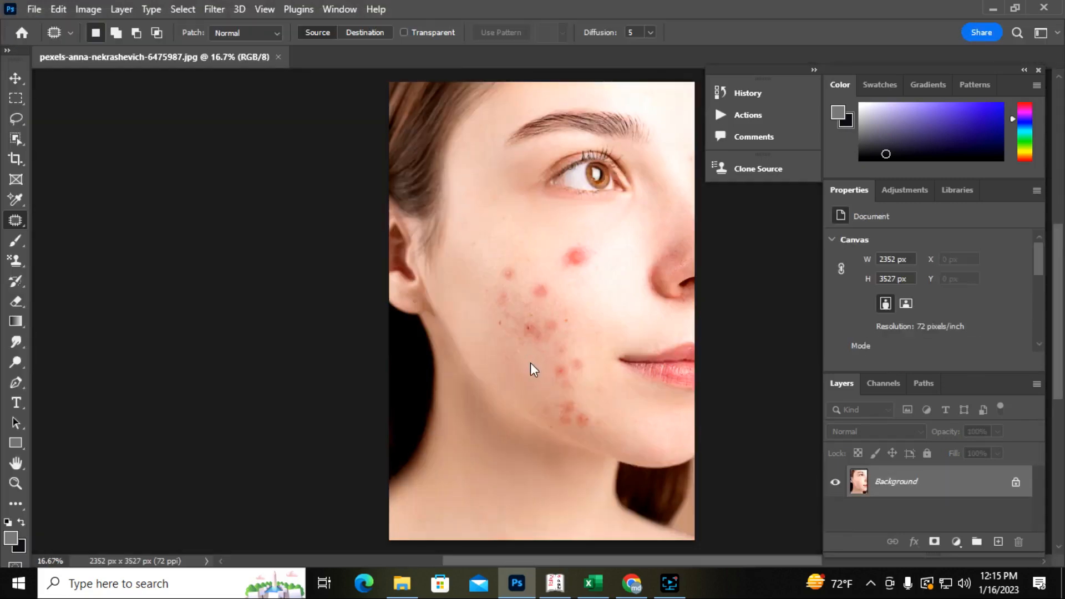
- Patch the large red spot and the smaller one below it with clear cheek skin, using the Patch Tool in Source mode
right_click(15, 222)
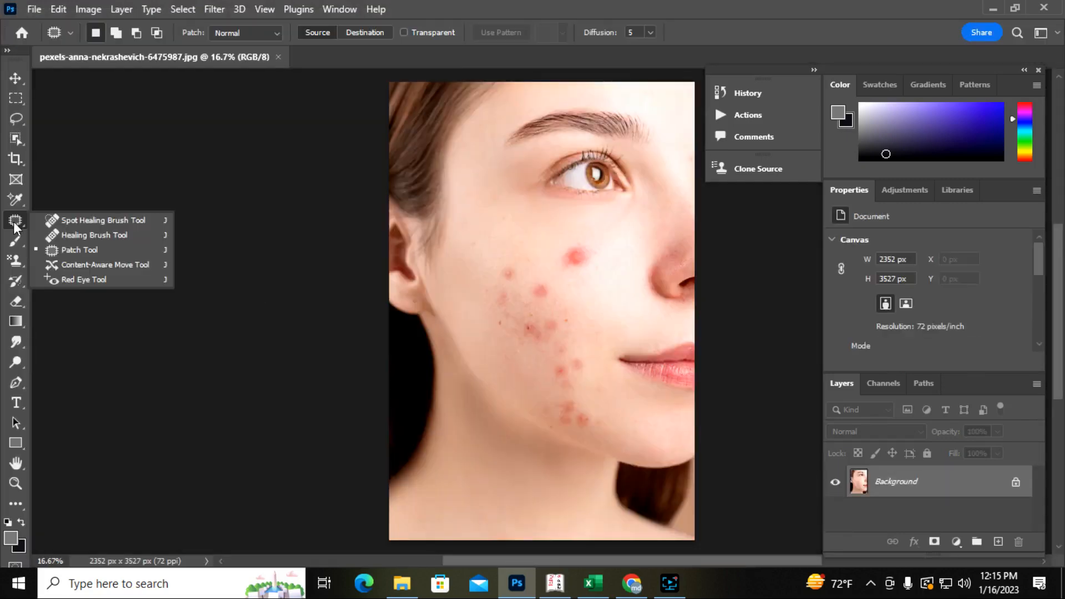
left_click(74, 249)
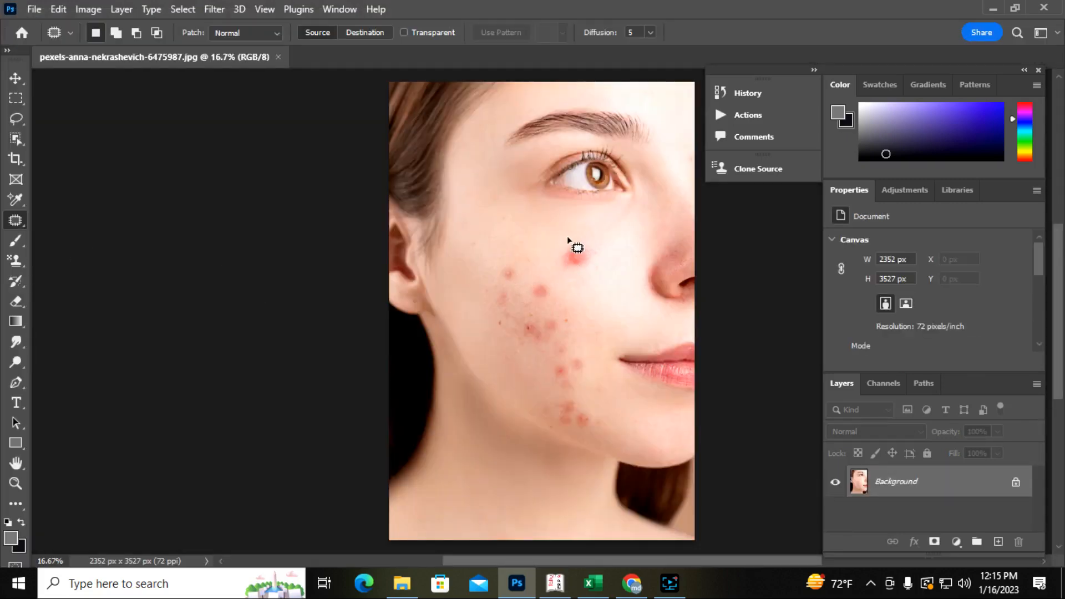
mouse_move(566, 235)
left_mouse_down()
mouse_move(600, 251)
mouse_move(592, 275)
mouse_move(572, 274)
mouse_move(569, 235)
left_mouse_up()
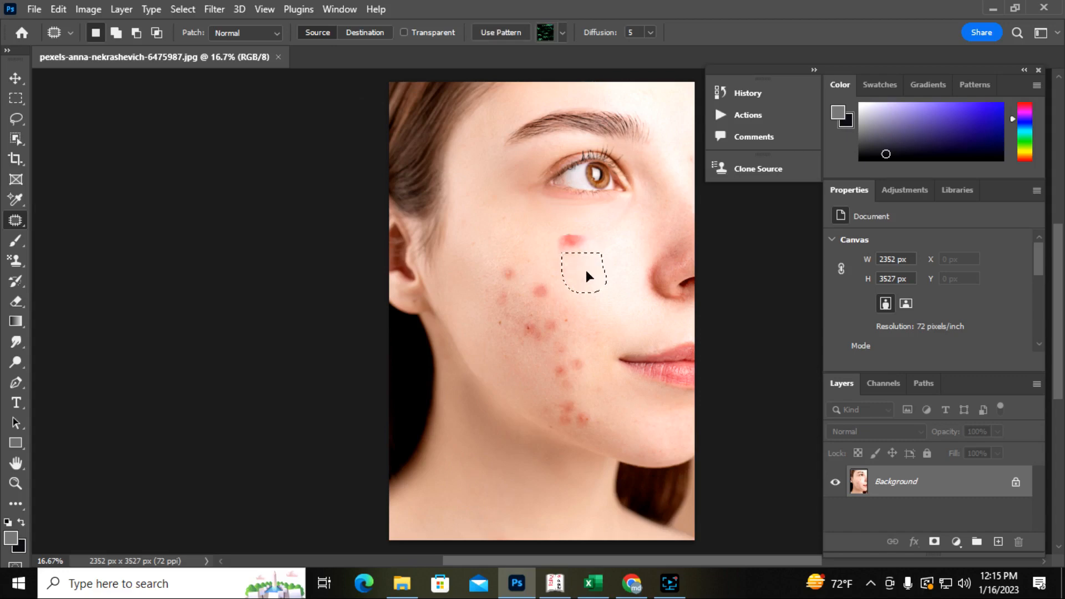
left_click_drag(585, 271, 601, 288)
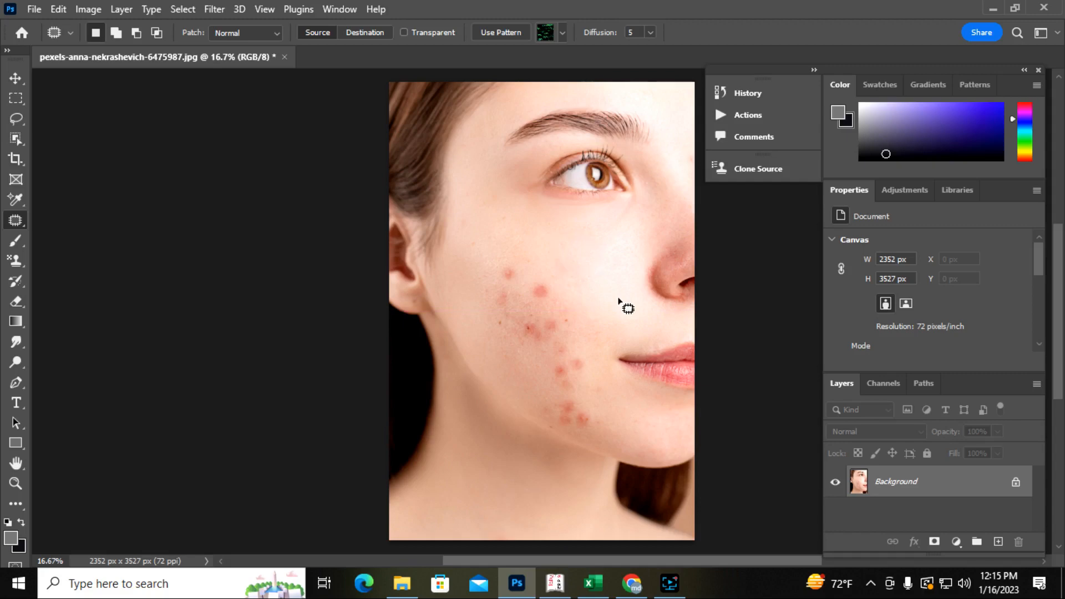
left_click(618, 300)
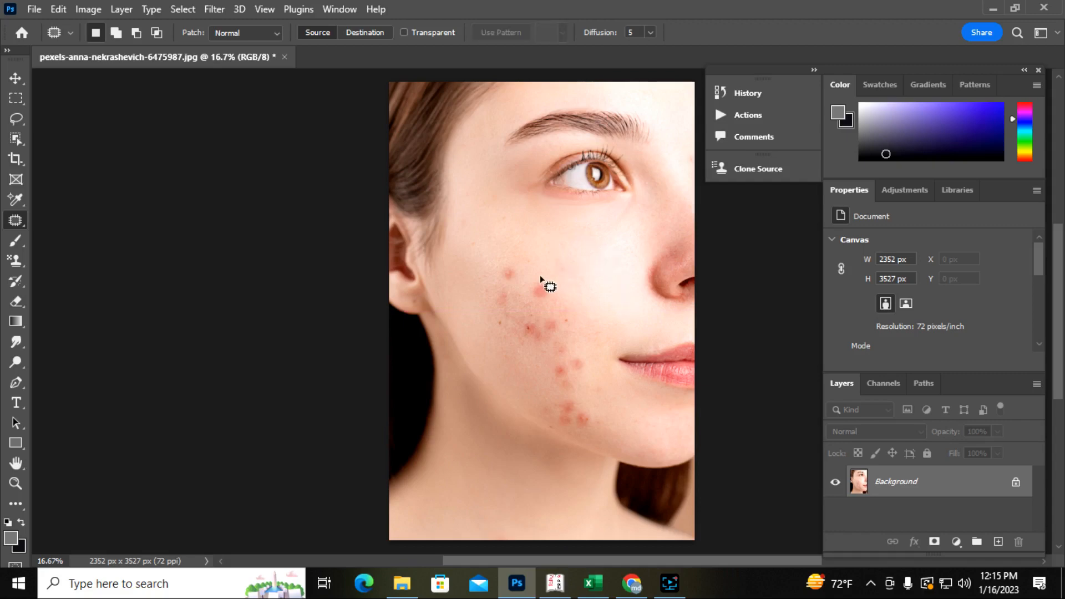
mouse_move(538, 275)
left_mouse_down()
mouse_move(546, 306)
mouse_move(559, 302)
mouse_move(539, 274)
mouse_move(542, 289)
mouse_move(579, 292)
left_mouse_up()
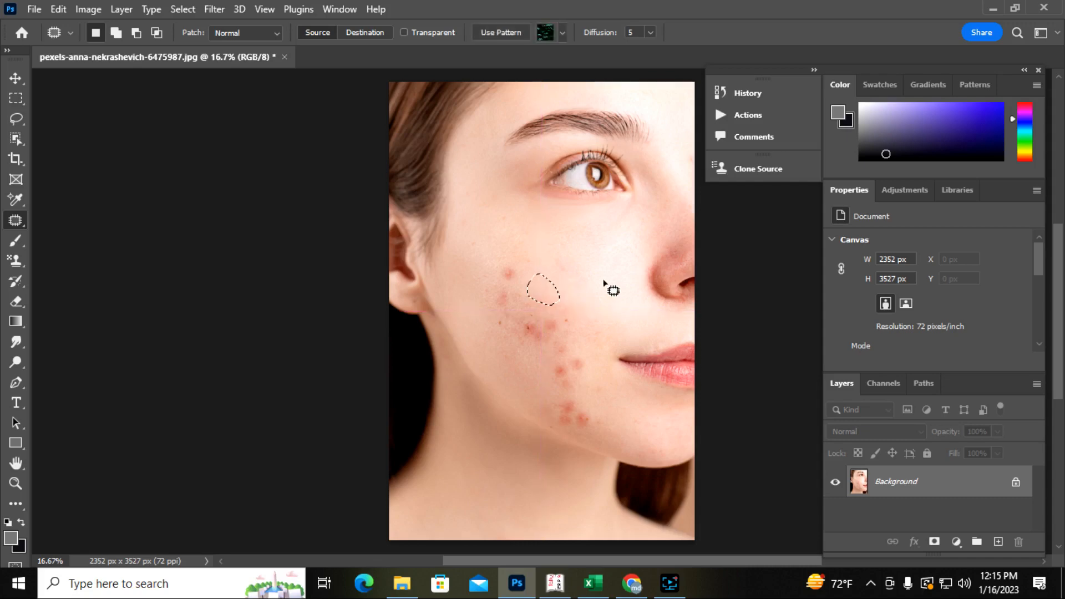
left_click(614, 304)
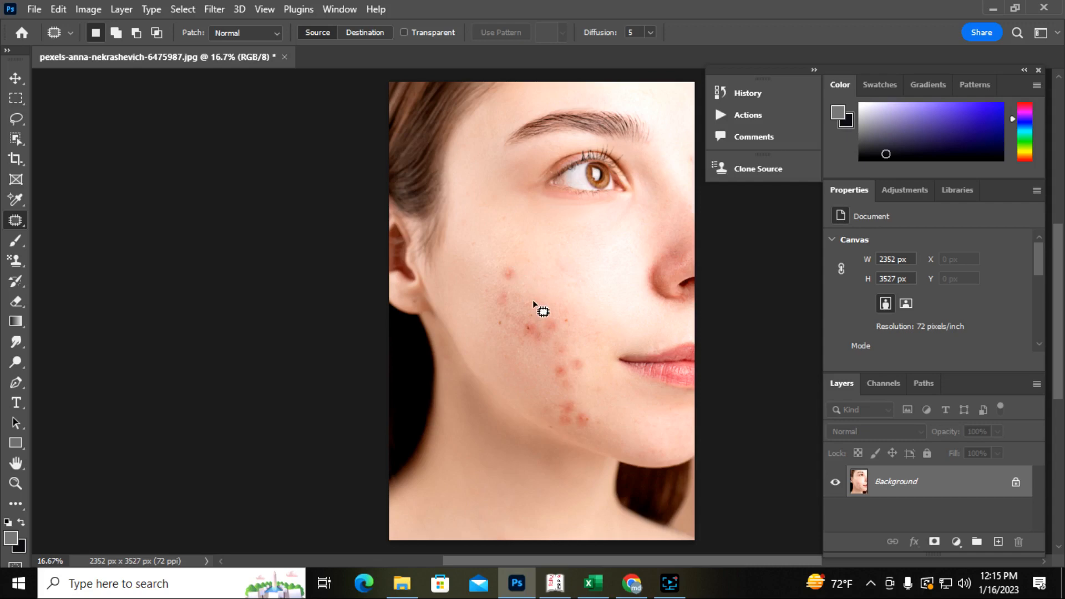
- Try patching the central cluster of red spots with clear skin beside the nose, then undo the patch and deselect
mouse_move(532, 299)
left_mouse_down()
mouse_move(520, 329)
mouse_move(530, 342)
mouse_move(565, 342)
mouse_move(533, 298)
left_mouse_up()
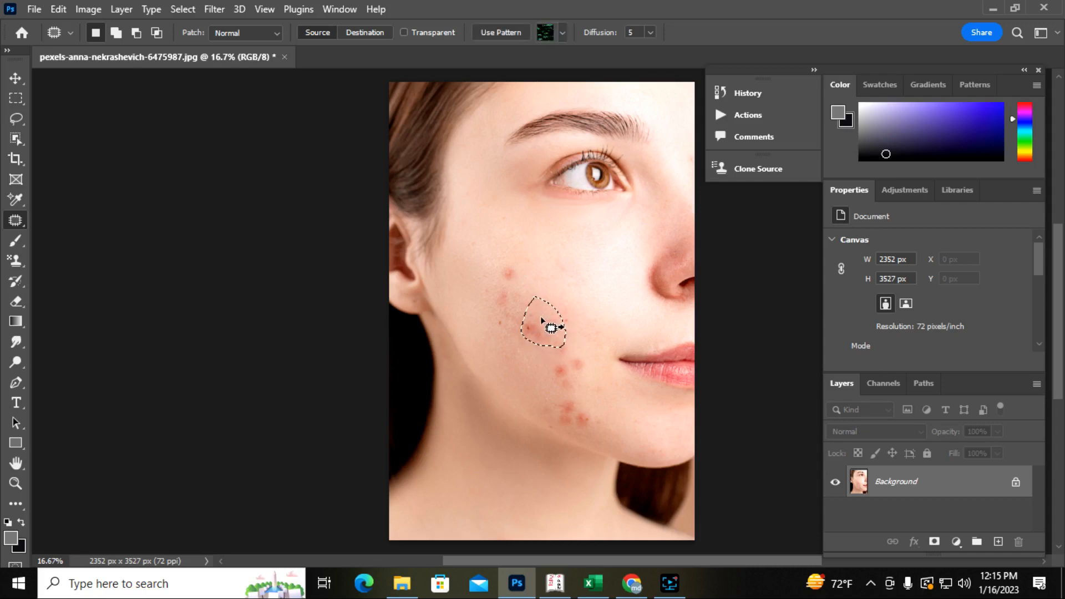
left_click_drag(589, 316, 638, 307)
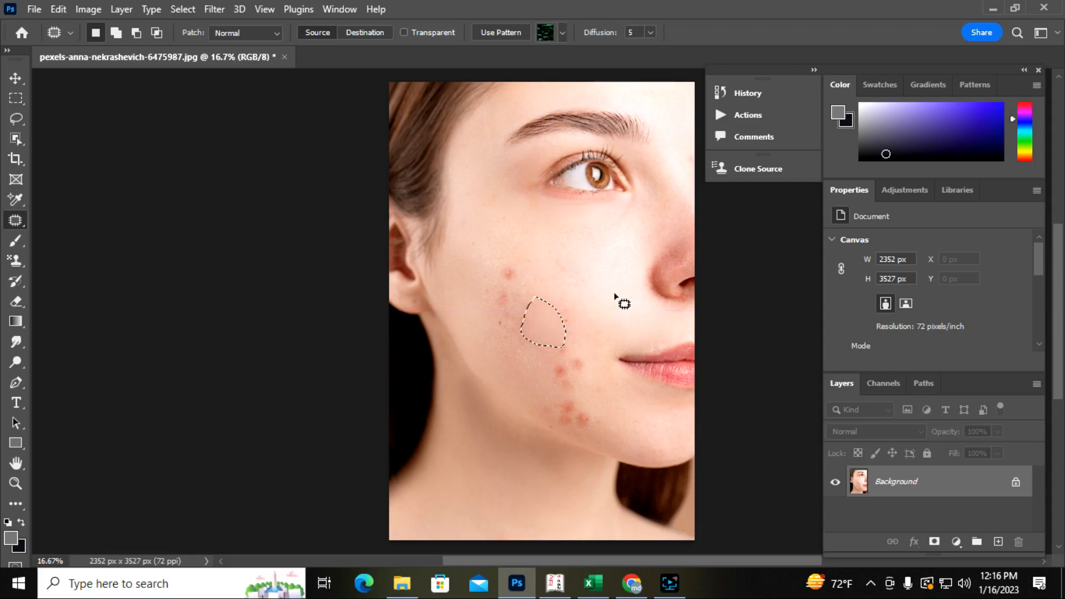
key("ctrl+d")
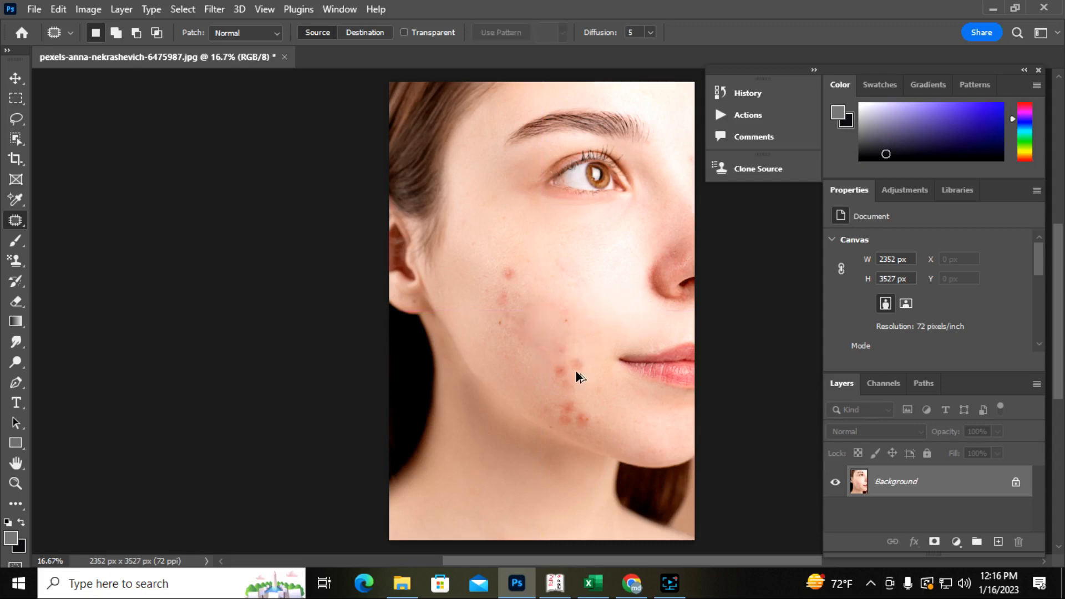
scroll(576, 371, "up", 3)
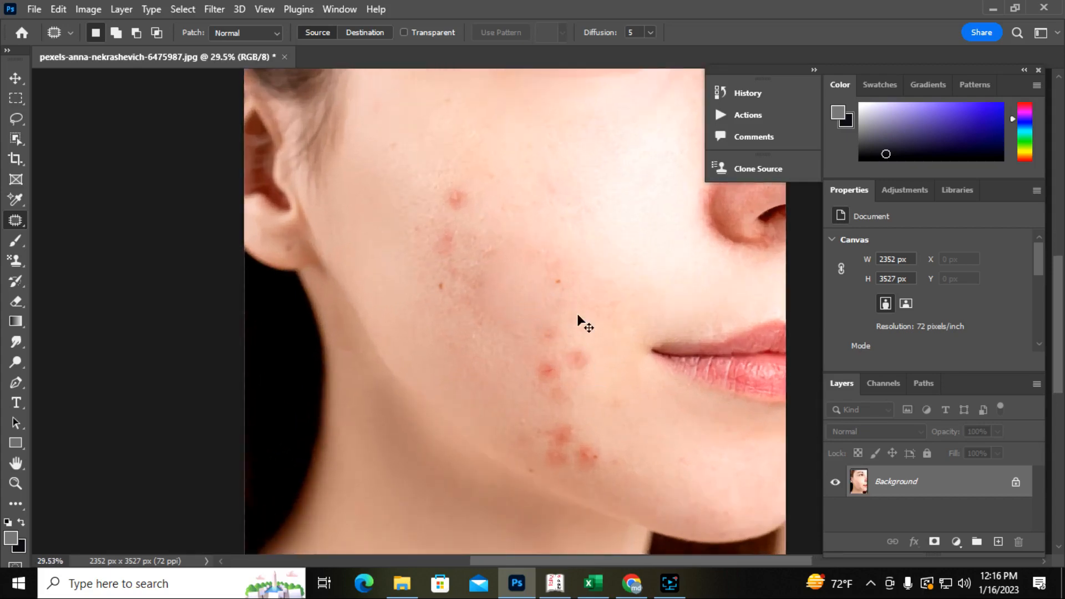
scroll(577, 314, "down", 4)
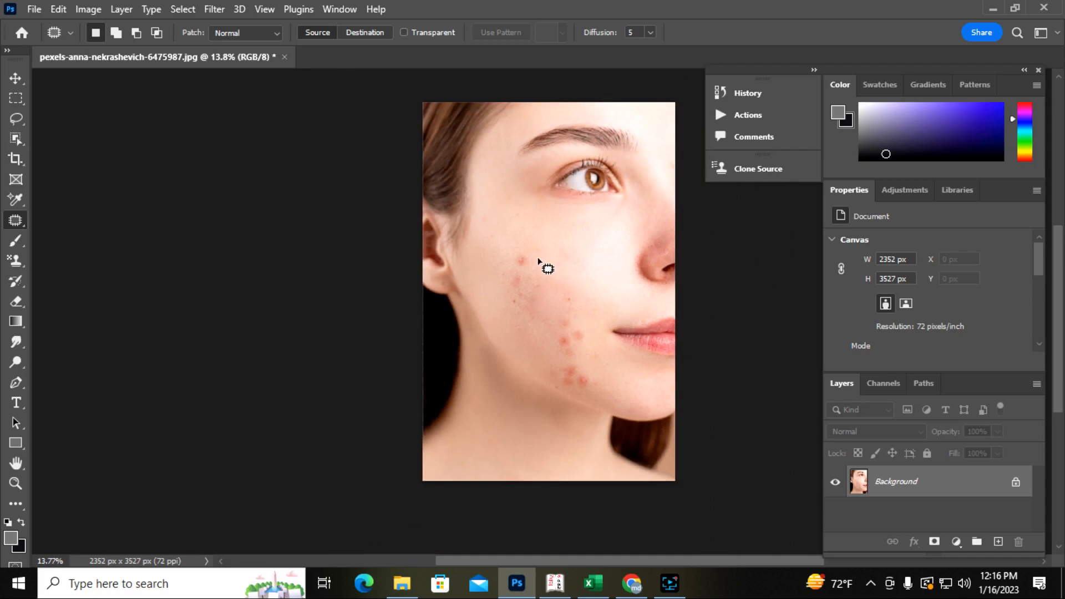
left_click_drag(543, 275, 553, 298)
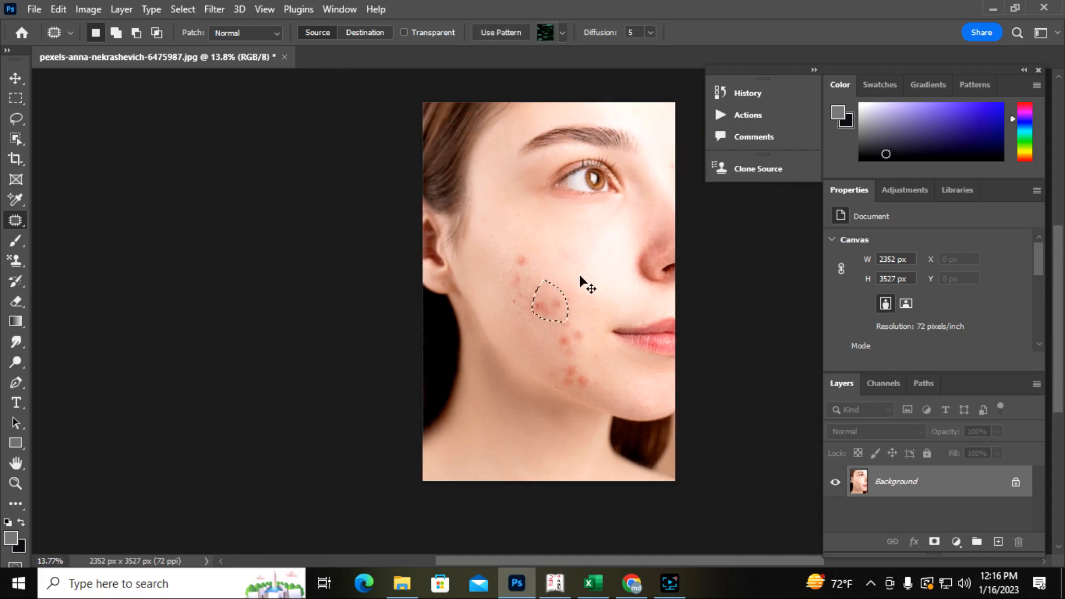
key("ctrl+d")
- Patch the uppermost remaining red spot on the ear side of the cheek with nearby clear skin and deselect
scroll(580, 280, "up", 3)
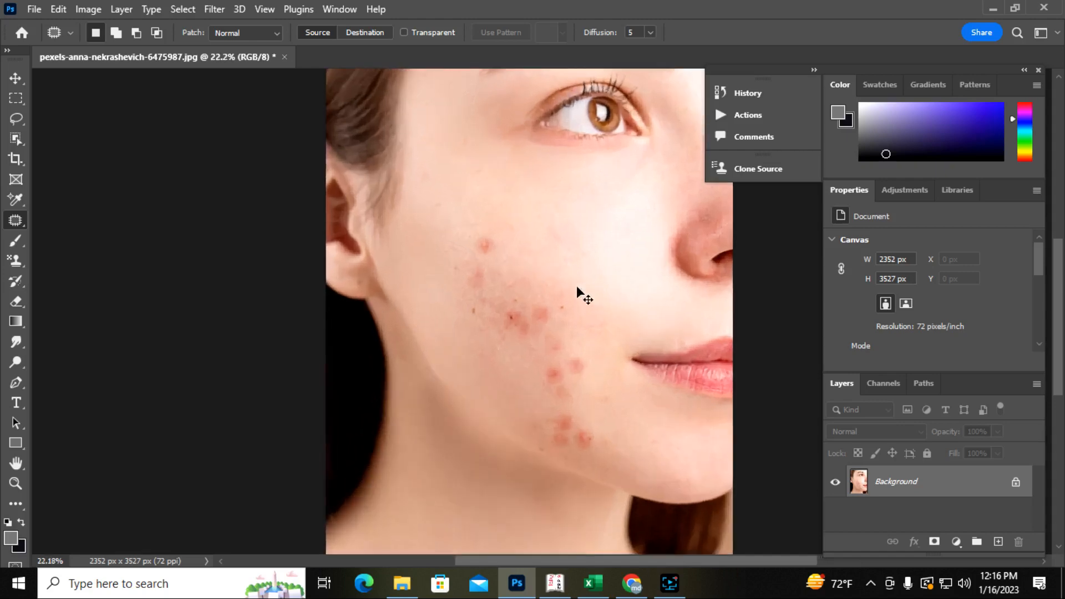
mouse_move(490, 228)
left_mouse_down()
mouse_move(475, 245)
mouse_move(489, 258)
mouse_move(484, 229)
mouse_move(477, 247)
mouse_move(457, 245)
mouse_move(521, 257)
left_mouse_up()
key("ctrl+d")
scroll(570, 311, "down", 1)
scroll(571, 316, "up", 2)
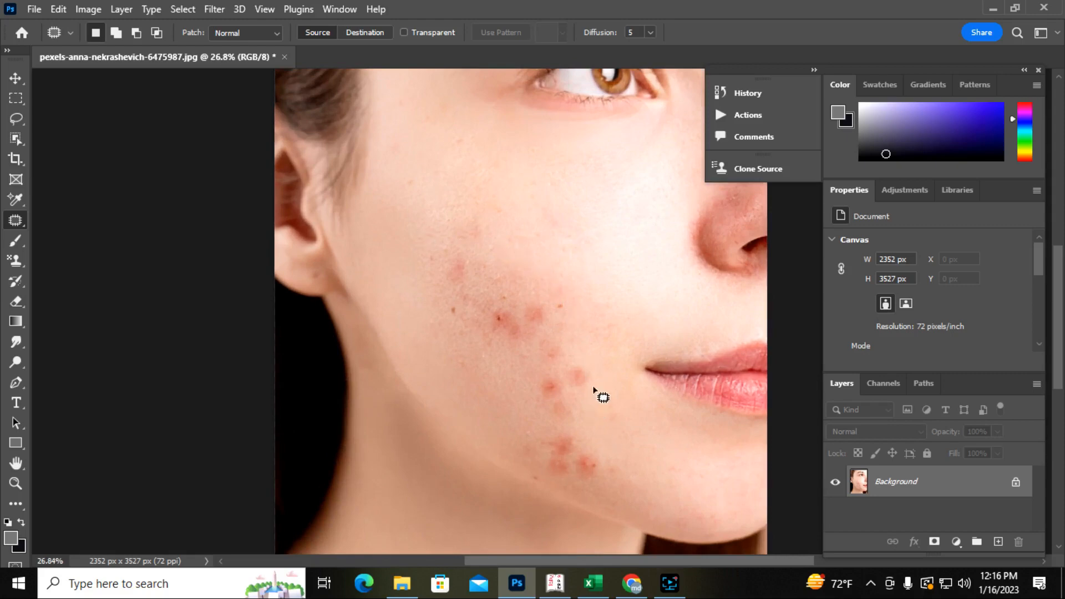
- Patch the central cluster of red spots and the pair toward the mouth corner with clear skin, and deselect
mouse_move(584, 361)
left_mouse_down()
mouse_move(571, 387)
mouse_move(586, 390)
mouse_move(593, 379)
mouse_move(582, 359)
mouse_move(600, 390)
left_mouse_up()
mouse_move(534, 299)
left_mouse_down()
mouse_move(524, 315)
mouse_move(542, 321)
mouse_move(534, 302)
mouse_move(522, 352)
left_mouse_up()
left_click(579, 327)
mouse_move(495, 294)
left_mouse_down()
mouse_move(497, 331)
mouse_move(510, 340)
mouse_move(521, 331)
mouse_move(522, 303)
mouse_move(494, 295)
mouse_move(490, 360)
mouse_move(533, 375)
mouse_move(544, 393)
mouse_move(586, 362)
left_mouse_up()
left_click(610, 327)
left_click(635, 424)
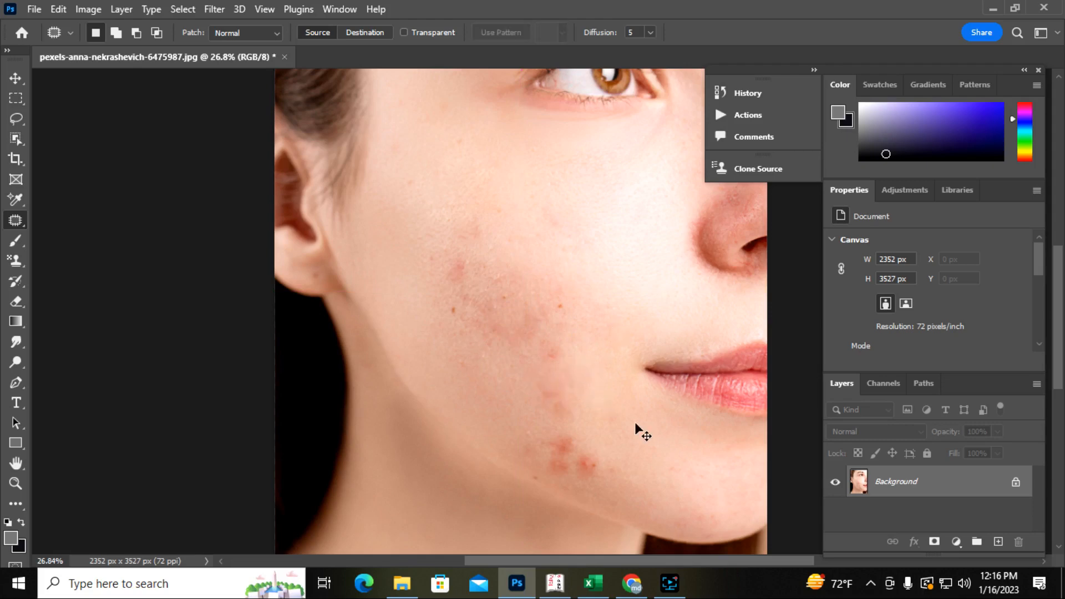
scroll(634, 421, "down", 4)
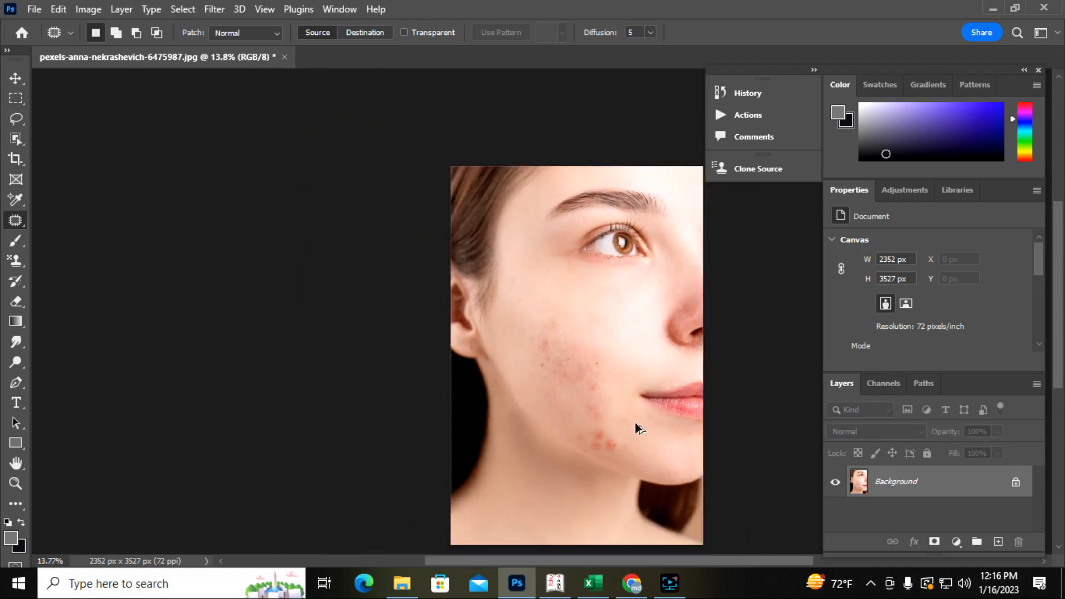
scroll(636, 425, "up", 2)
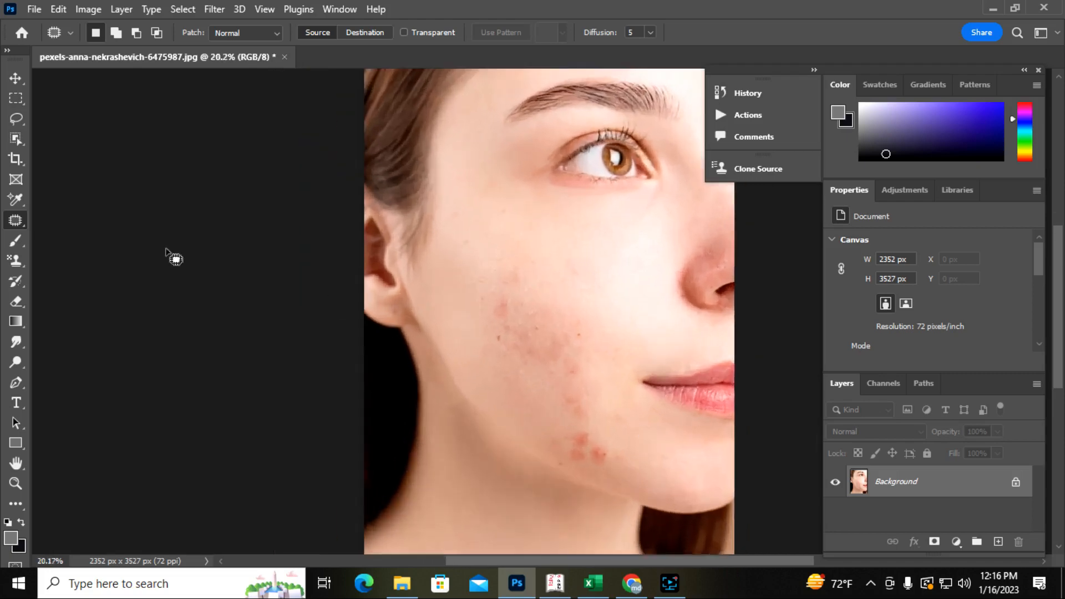
right_click(18, 223)
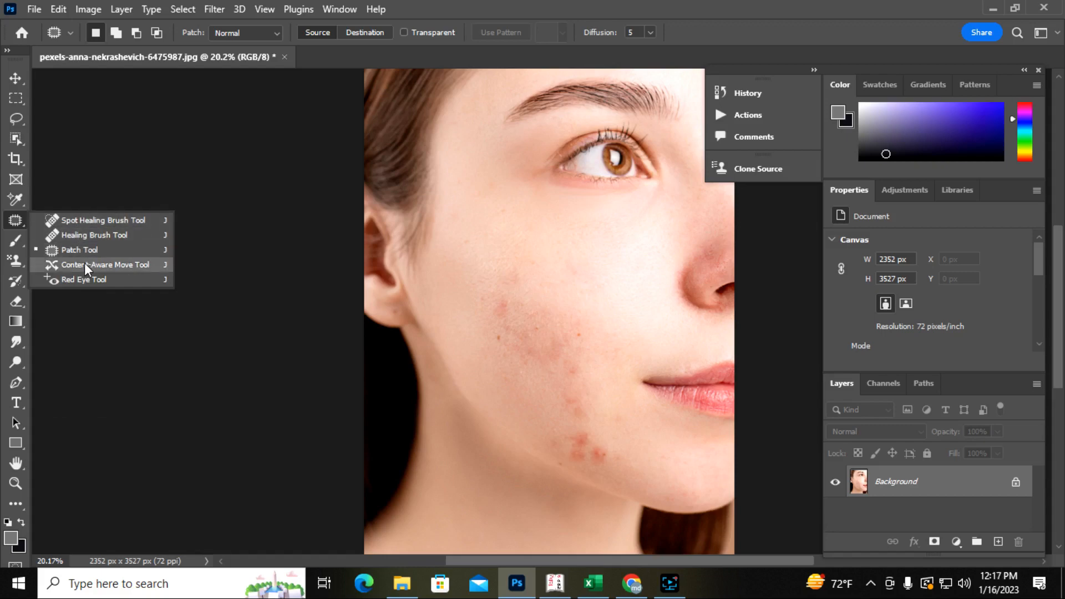
left_click(317, 33)
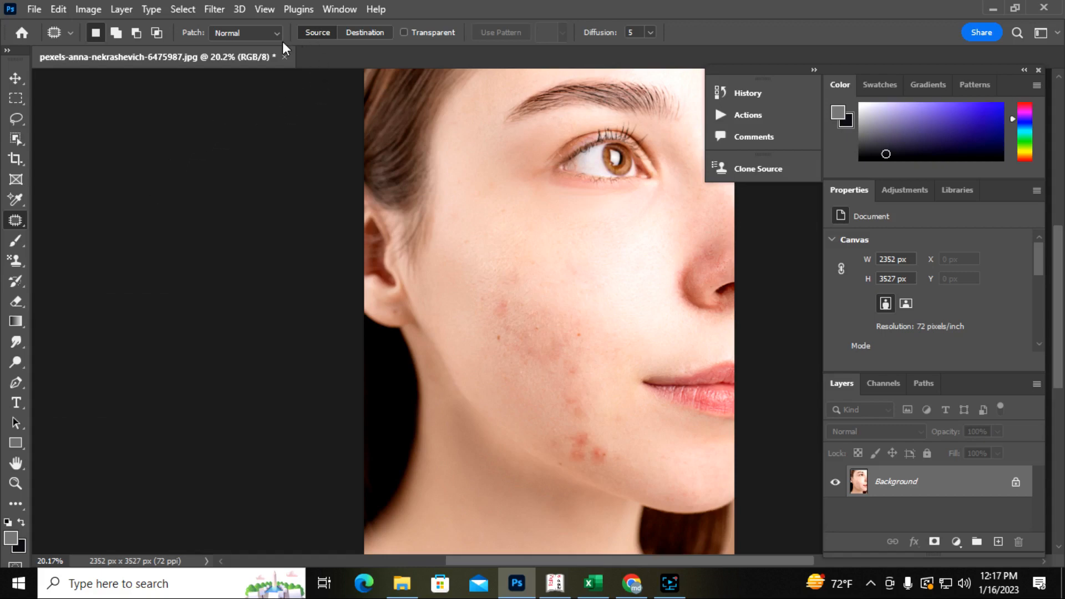
right_click(19, 221)
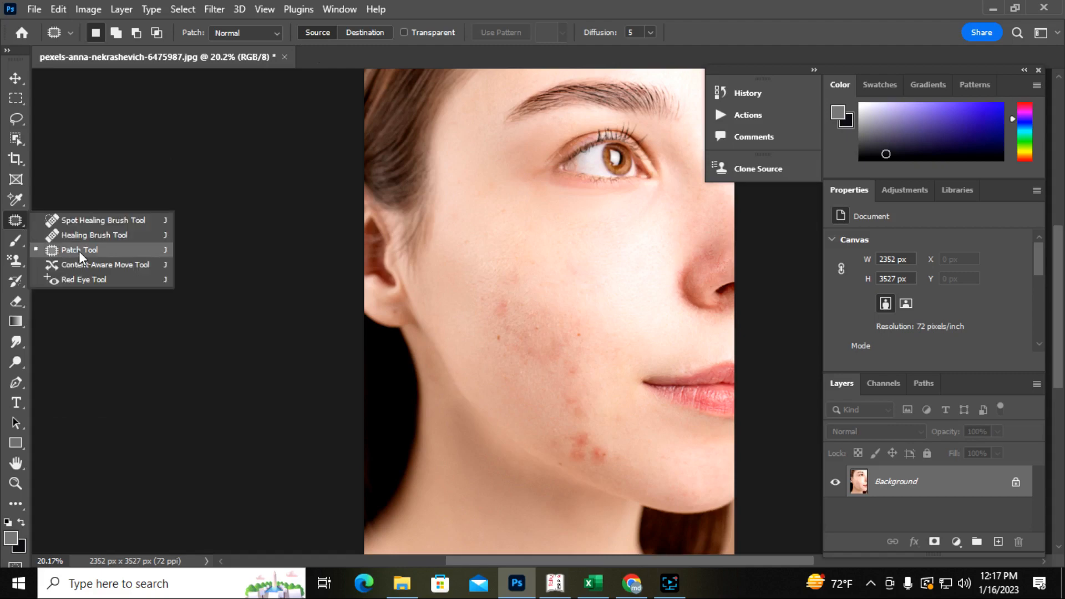
left_click(79, 251)
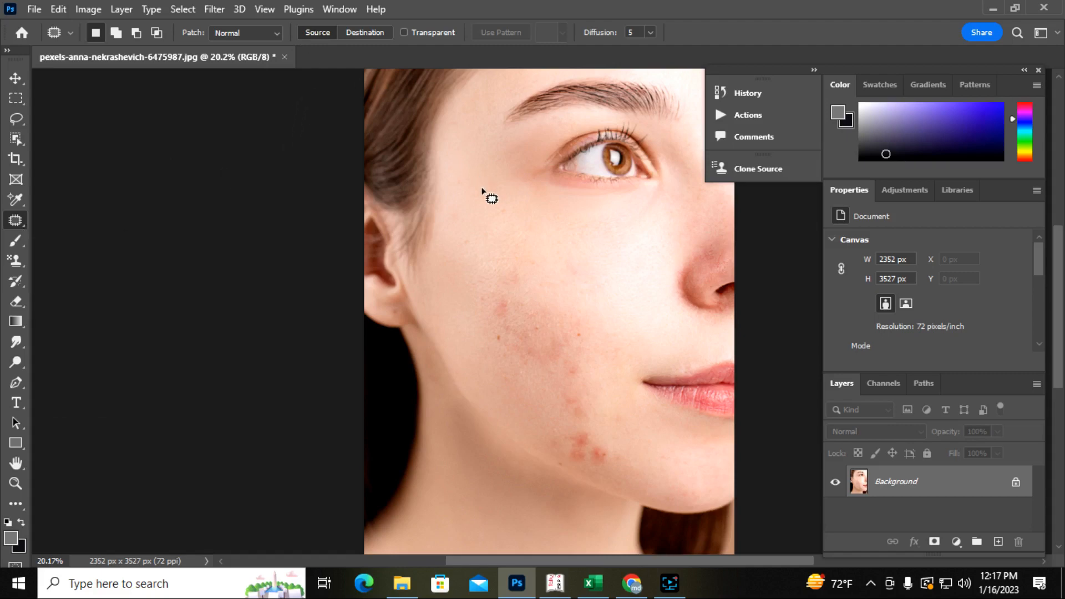
- Undo the cheek patches back to the selection around the original large red spot below the eye
key("ctrl+z")
key("ctrl+z")
key("ctrl+z")
key("ctrl+z")
key("ctrl+z")
key("ctrl+z")
key("ctrl+z")
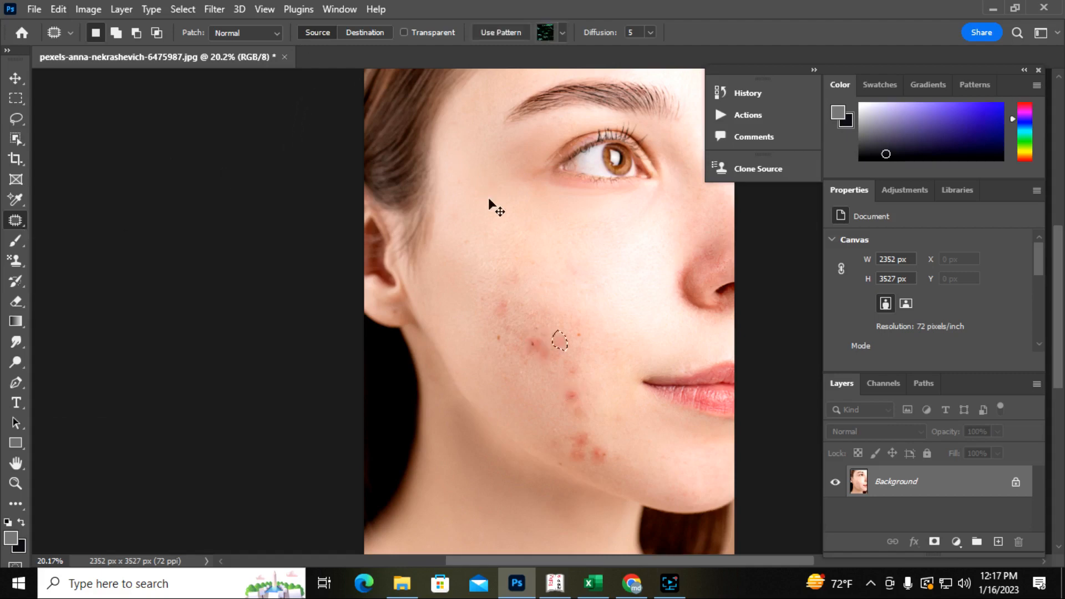
key("ctrl+z")
key("ctrl+z")
key("ctrl+z")
key("ctrl+z")
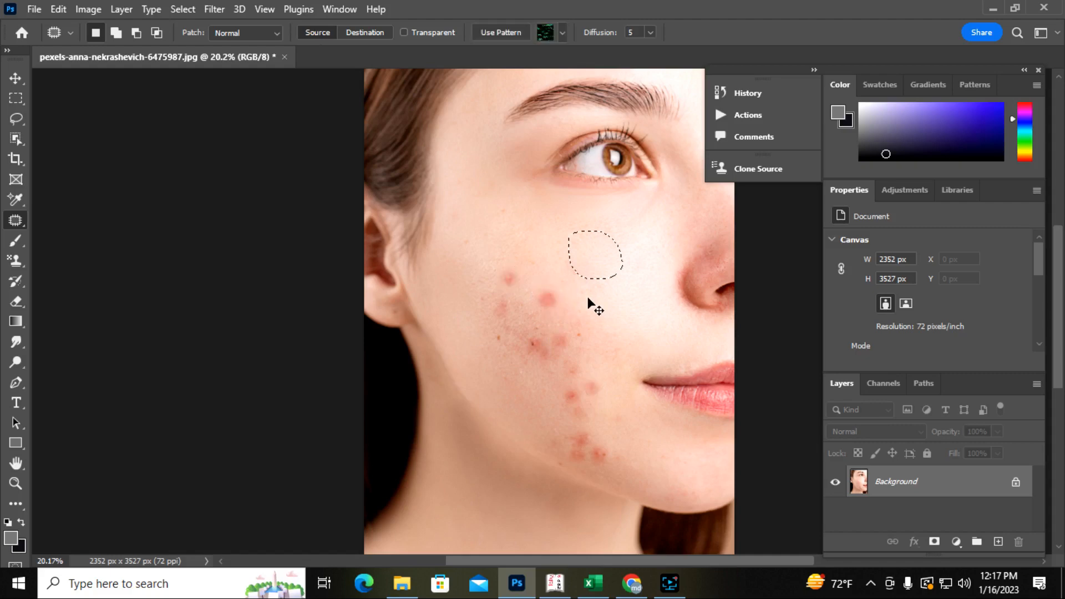
key("ctrl+z")
key("ctrl+z")
key("ctrl+z")
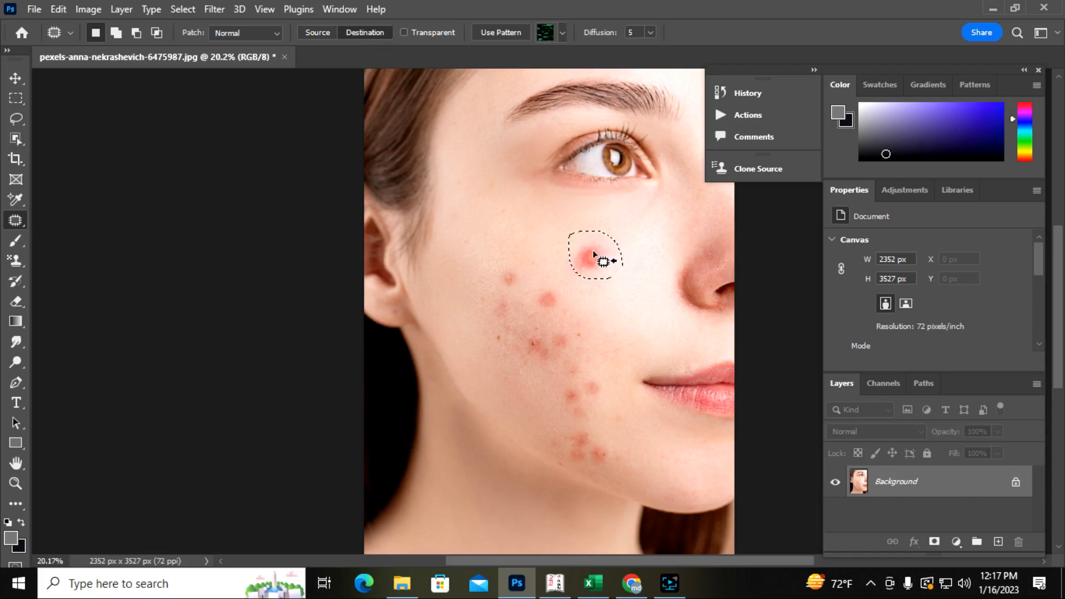
- Copy the large red spot onto clear skin nearer the nose with the Patch Tool in Destination mode, then undo the copy
left_click_drag(593, 254, 622, 298)
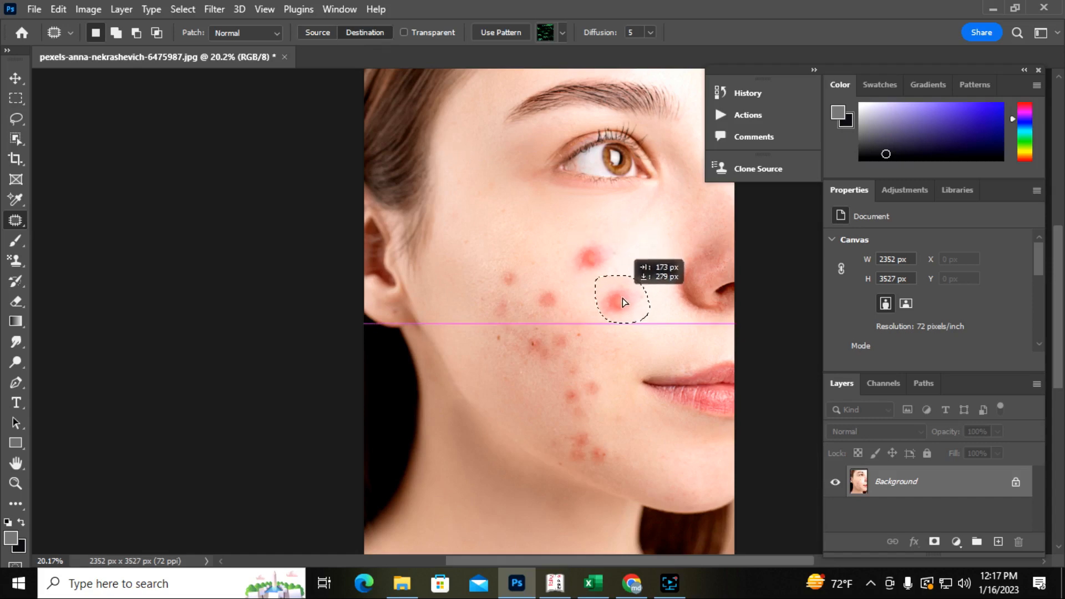
key("ctrl+d")
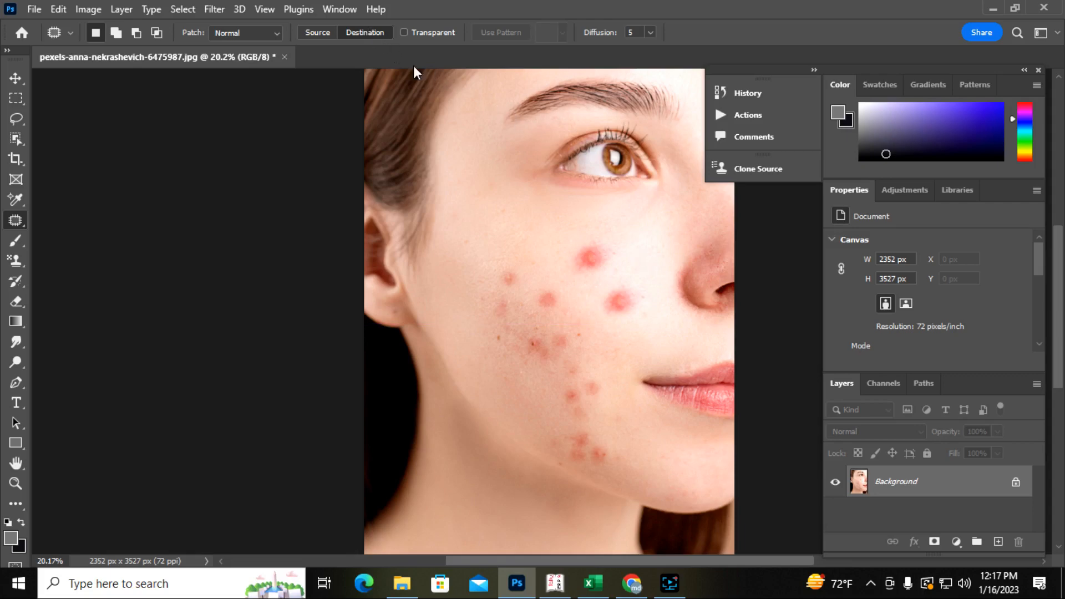
key("ctrl+z")
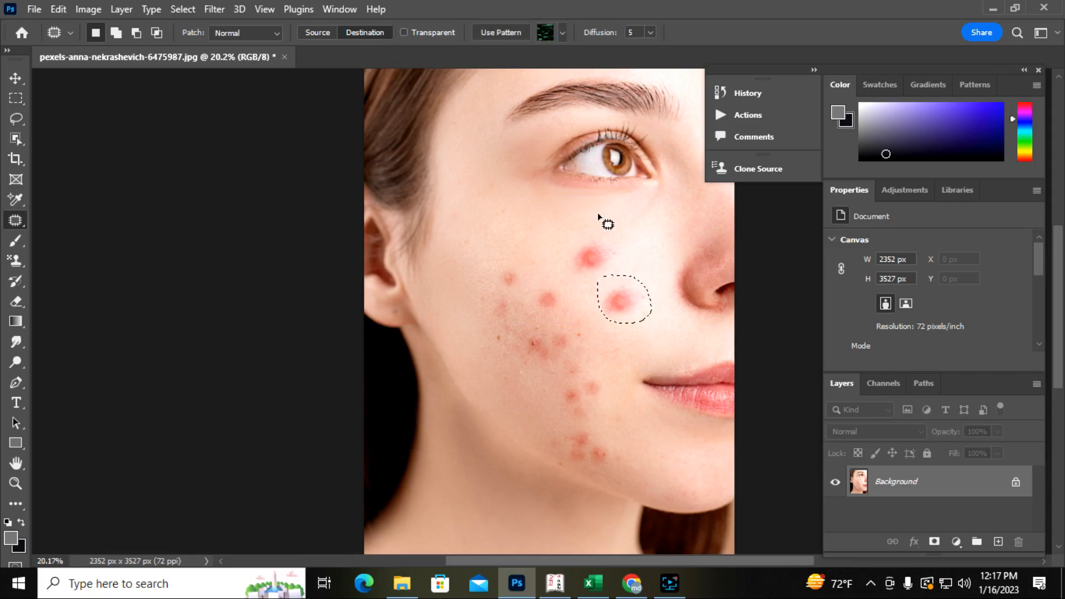
key("ctrl+z")
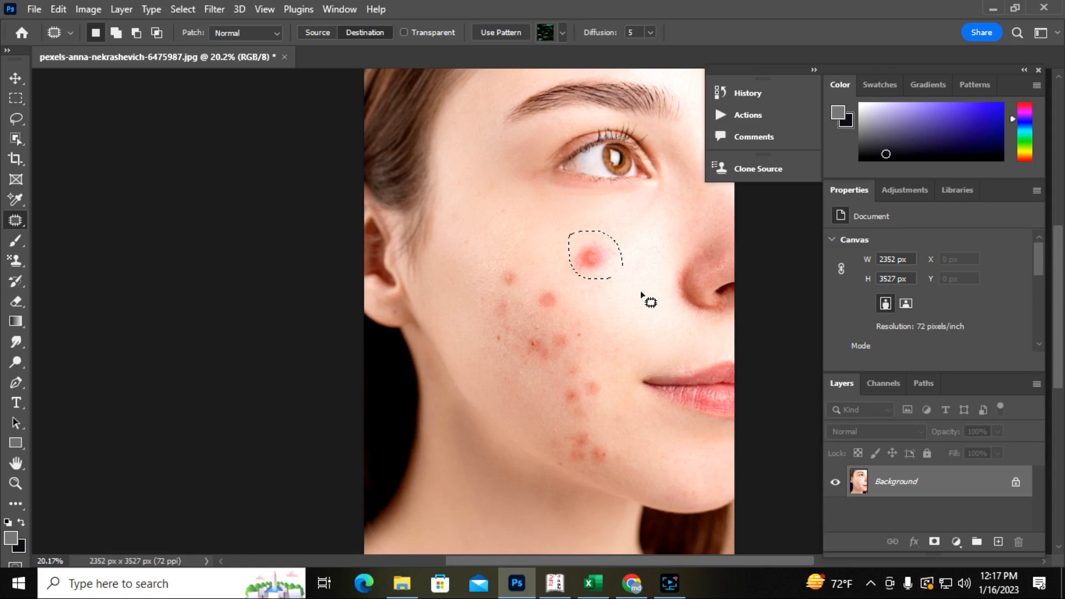
- Cover the large red spot with patches of clear skin selected beside it, using the Patch Tool's Destination mode, and deselect
mouse_move(641, 292)
left_mouse_down()
mouse_move(618, 295)
mouse_move(615, 308)
mouse_move(628, 318)
mouse_move(650, 306)
mouse_move(649, 293)
mouse_move(593, 254)
left_mouse_up()
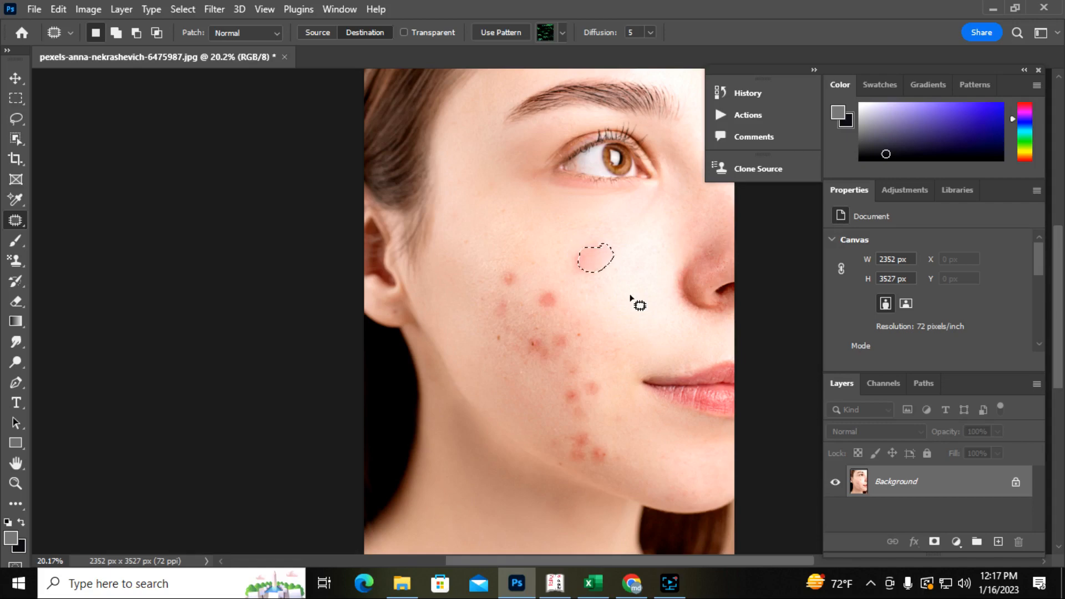
left_click(634, 300)
mouse_move(632, 279)
left_mouse_down()
mouse_move(601, 282)
mouse_move(601, 300)
mouse_move(626, 311)
mouse_move(637, 293)
mouse_move(592, 254)
mouse_move(615, 276)
mouse_move(609, 294)
mouse_move(633, 292)
mouse_move(637, 276)
mouse_move(584, 255)
left_mouse_up()
left_click(630, 301)
left_click(608, 282)
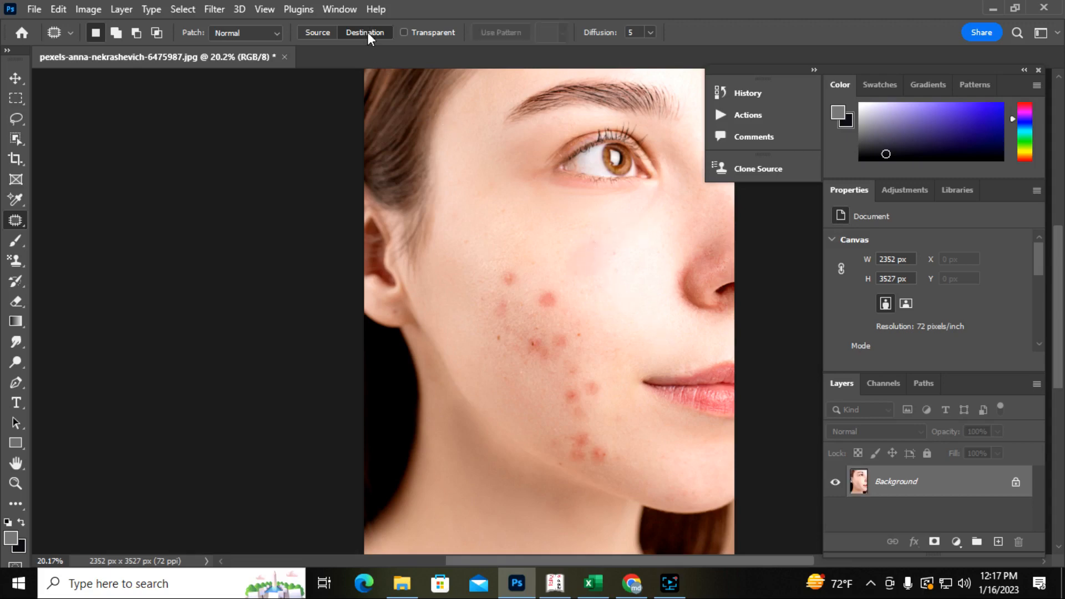
- Undo the Destination patches, and patch the large red spot with clear skin below it in Source mode
left_click(318, 34)
key("ctrl+z")
key("ctrl+z")
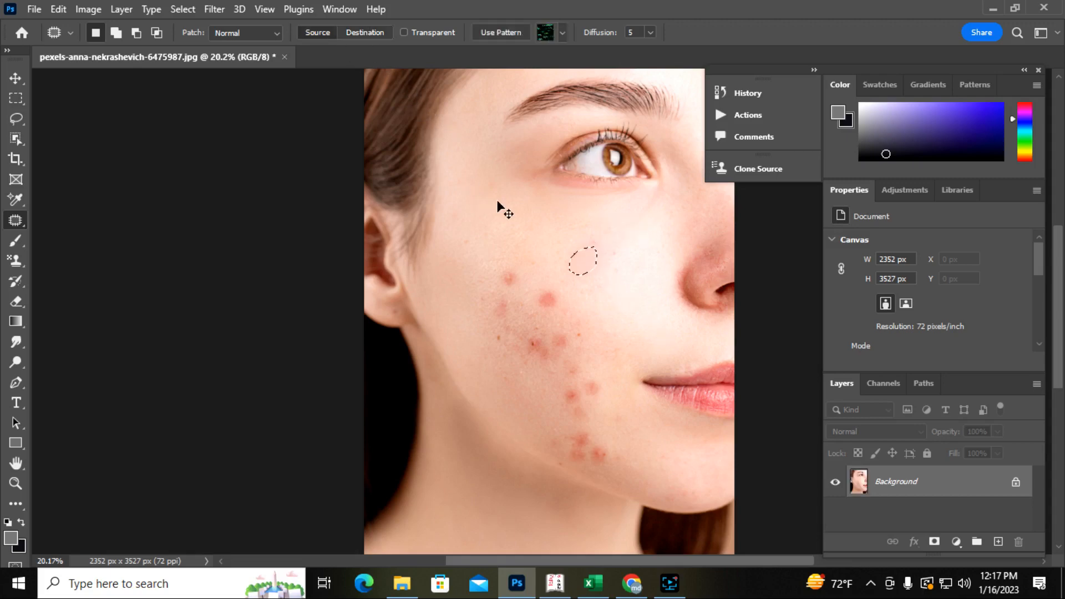
left_click_drag(612, 278, 620, 268)
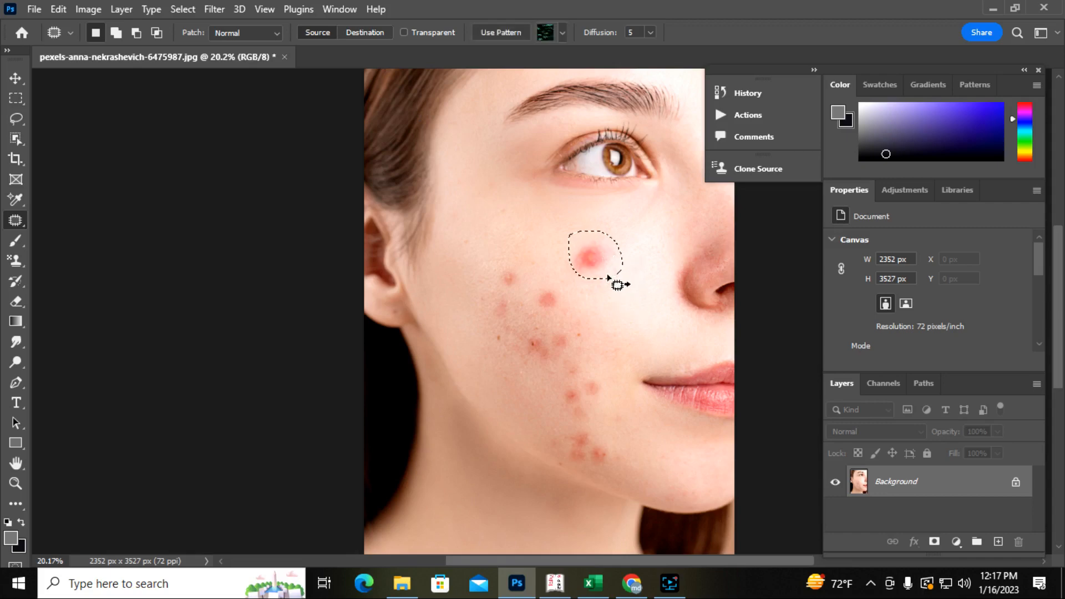
left_click_drag(596, 249, 625, 294)
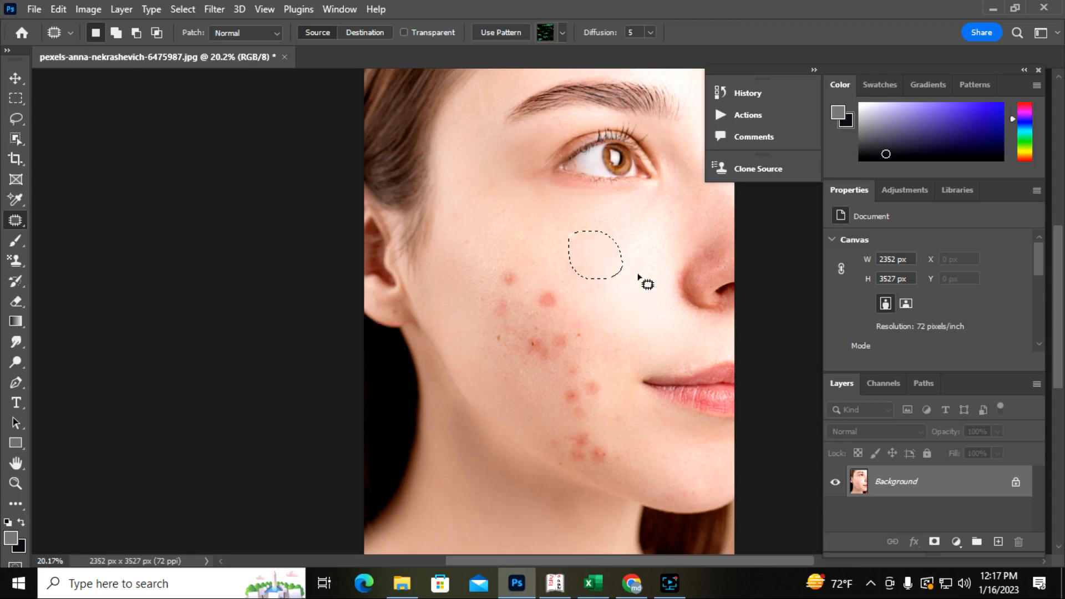
key("ctrl+d")
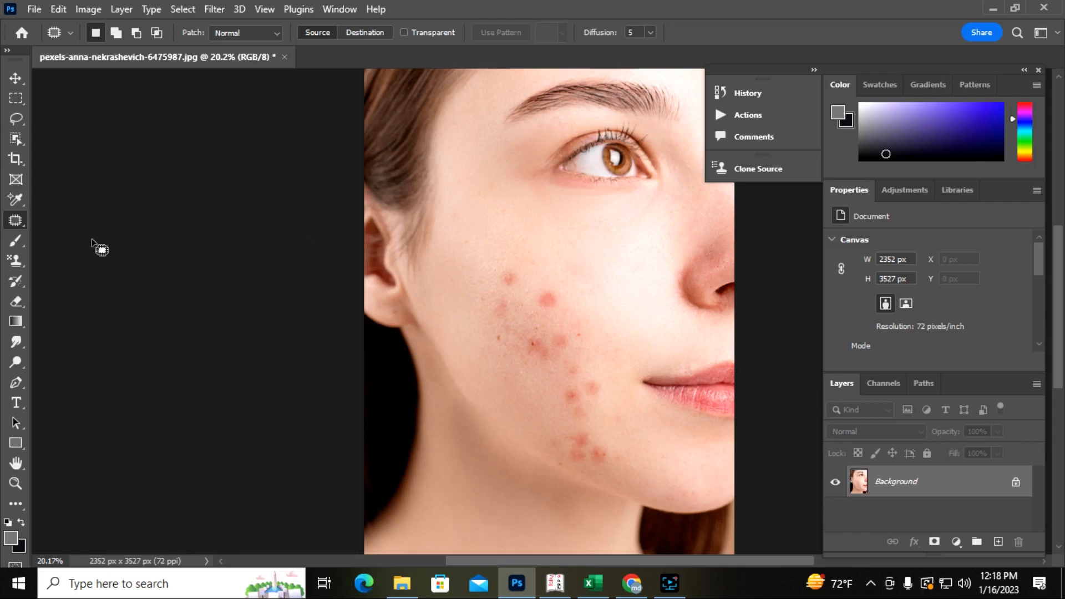
- Move the eye down onto the cheek using the Content-Aware Move Tool in Move mode, then undo the move
right_click(15, 220)
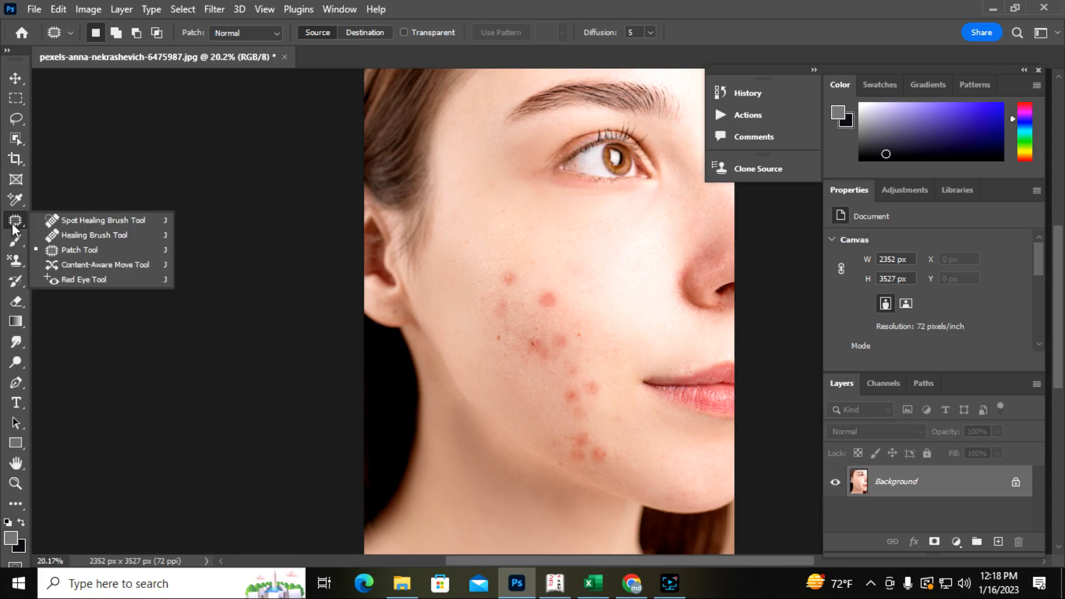
left_click(81, 265)
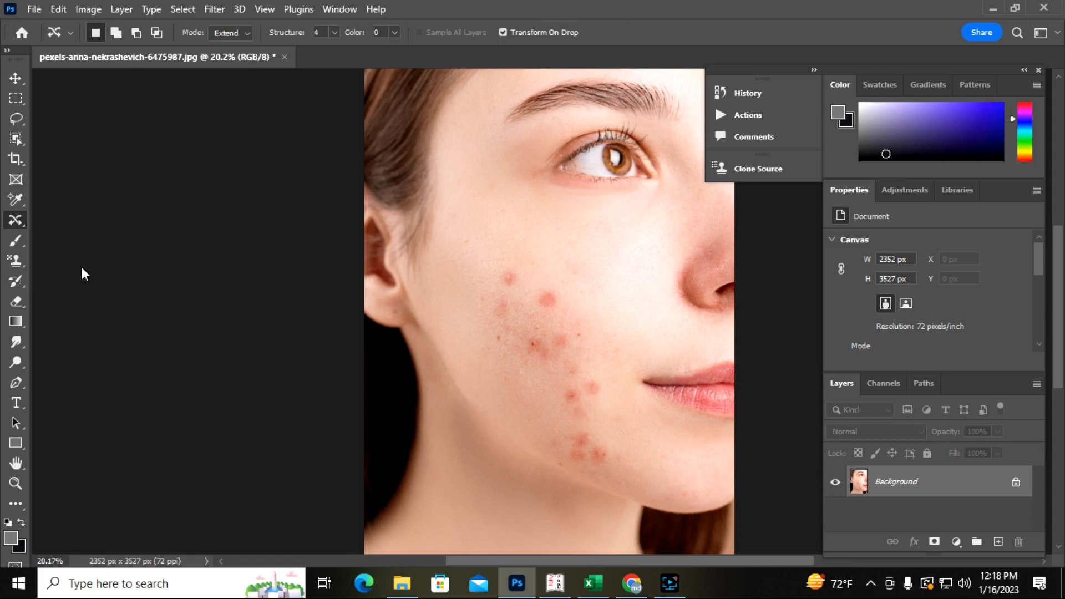
scroll(408, 302, "down", 1)
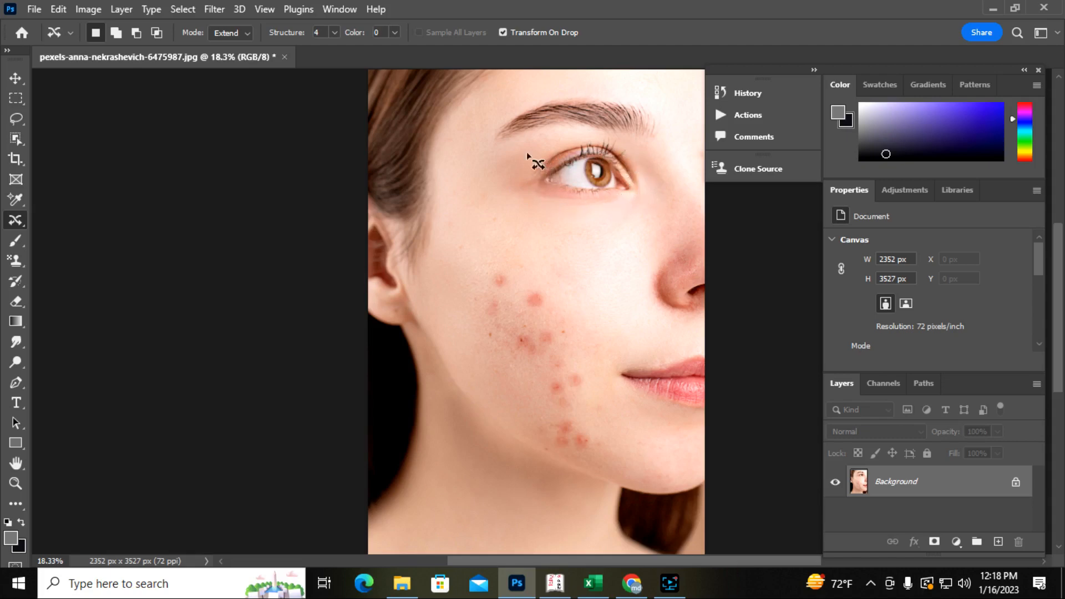
right_click(16, 220)
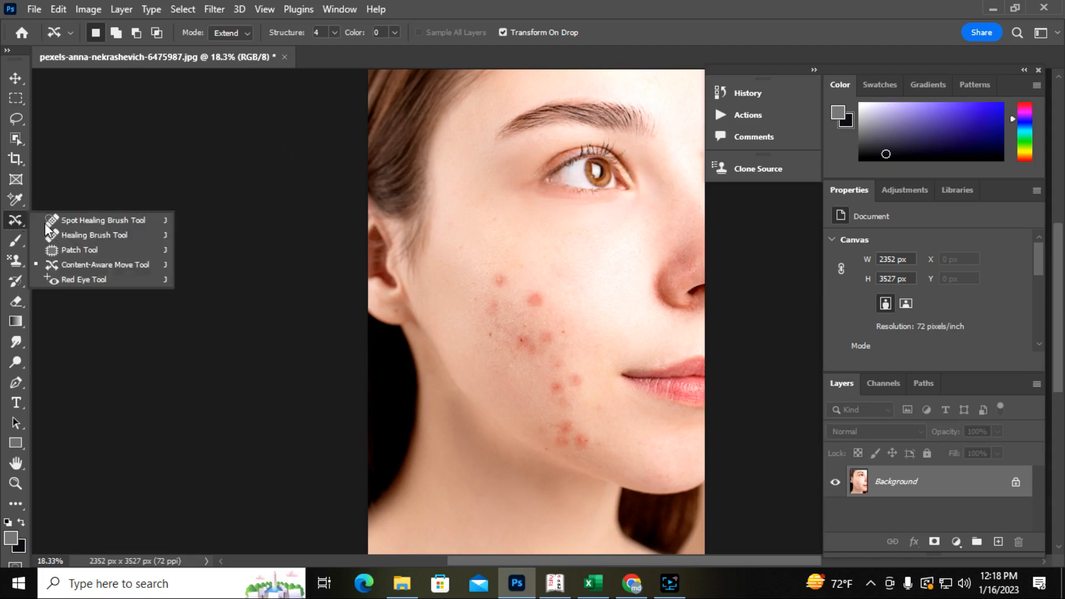
left_click(82, 264)
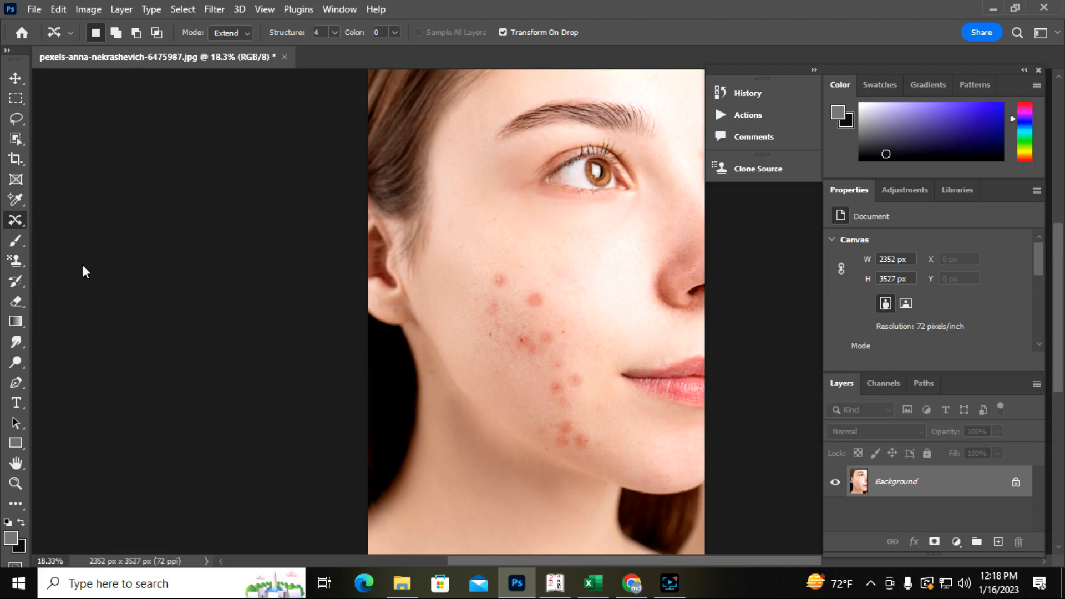
left_click(245, 32)
left_click(235, 43)
mouse_move(535, 146)
left_mouse_down()
mouse_move(616, 142)
mouse_move(641, 172)
mouse_move(636, 208)
mouse_move(562, 203)
mouse_move(532, 178)
mouse_move(535, 143)
mouse_move(575, 184)
mouse_move(570, 247)
left_mouse_up()
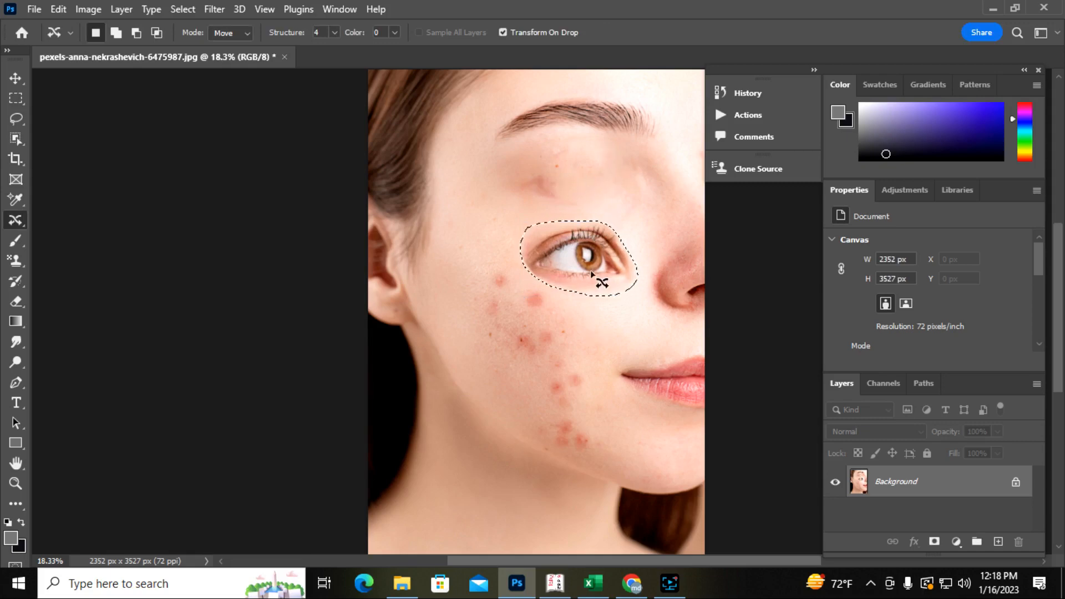
left_click(590, 316)
key("ctrl+z")
key("ctrl+z")
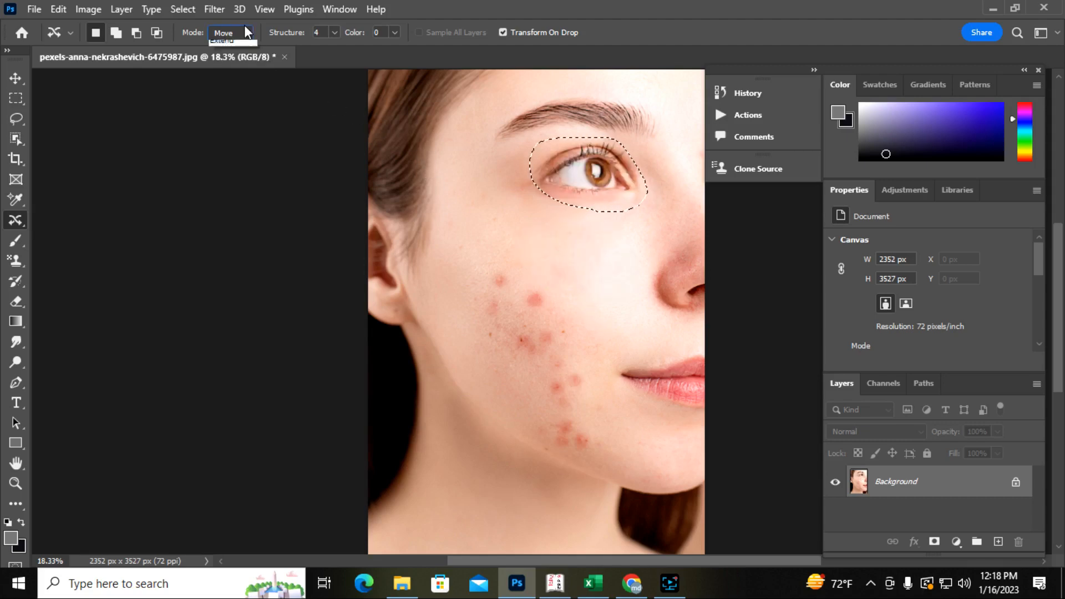
- Duplicate the eye onto the cheek below it using Content-Aware Move in Extend mode, then undo the copy and deselect
left_click(243, 33)
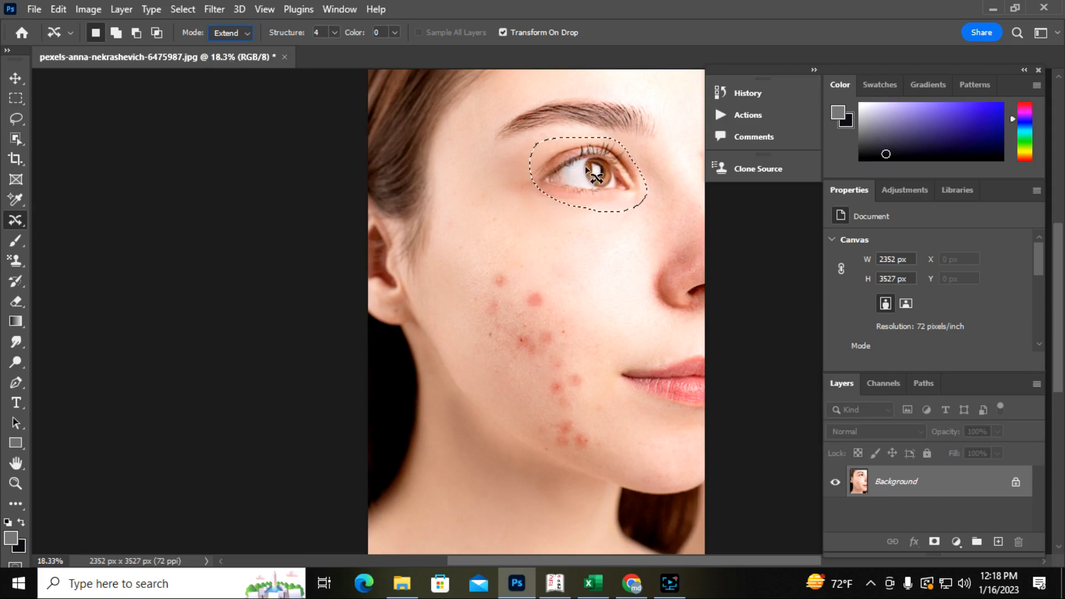
left_click_drag(582, 181, 580, 256)
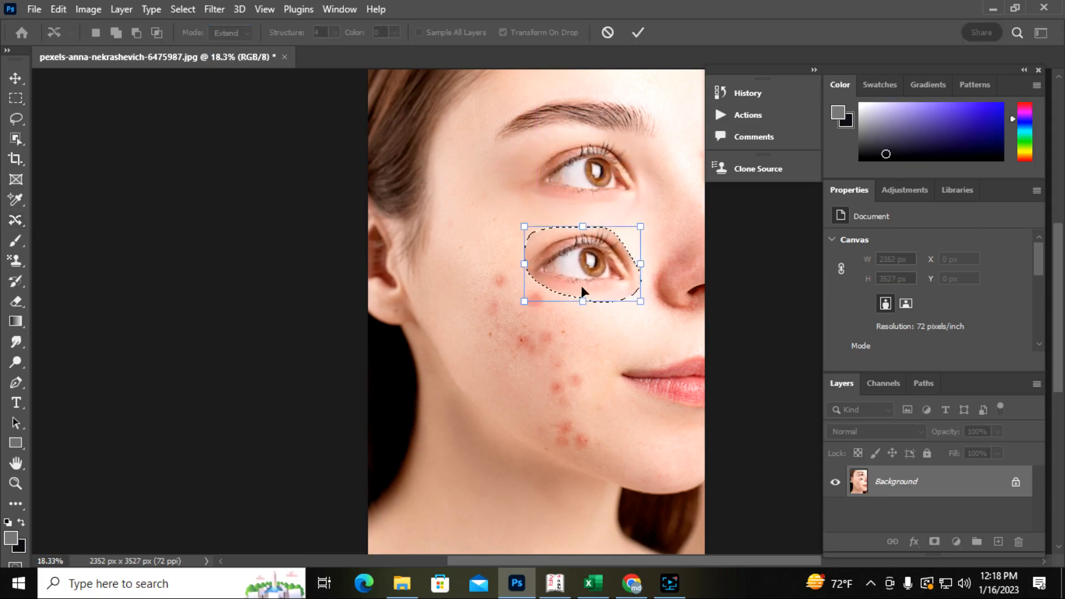
key("Return")
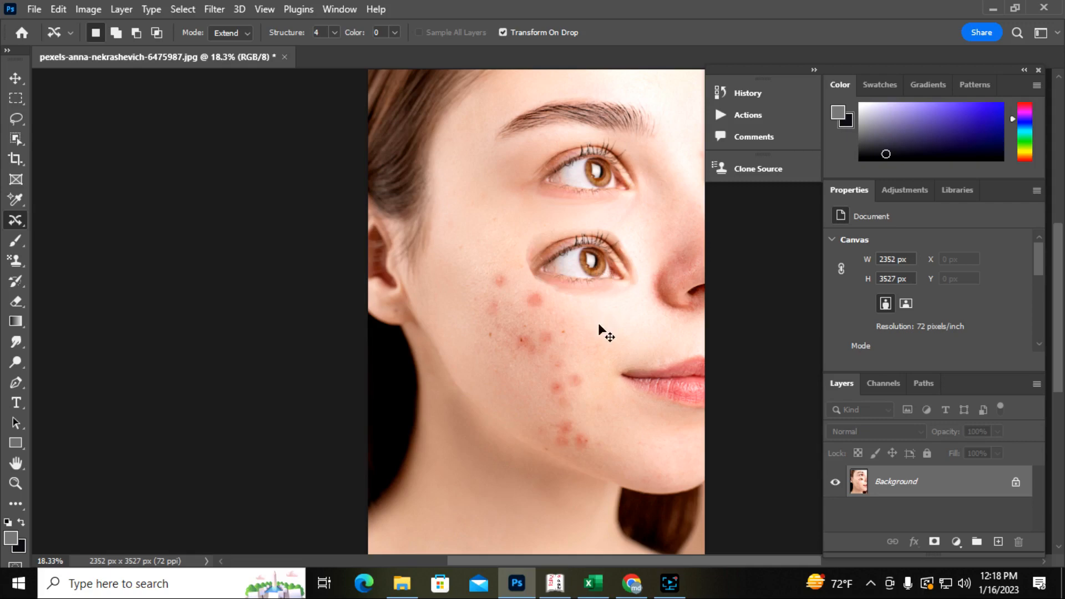
key("ctrl+z")
key("ctrl+z")
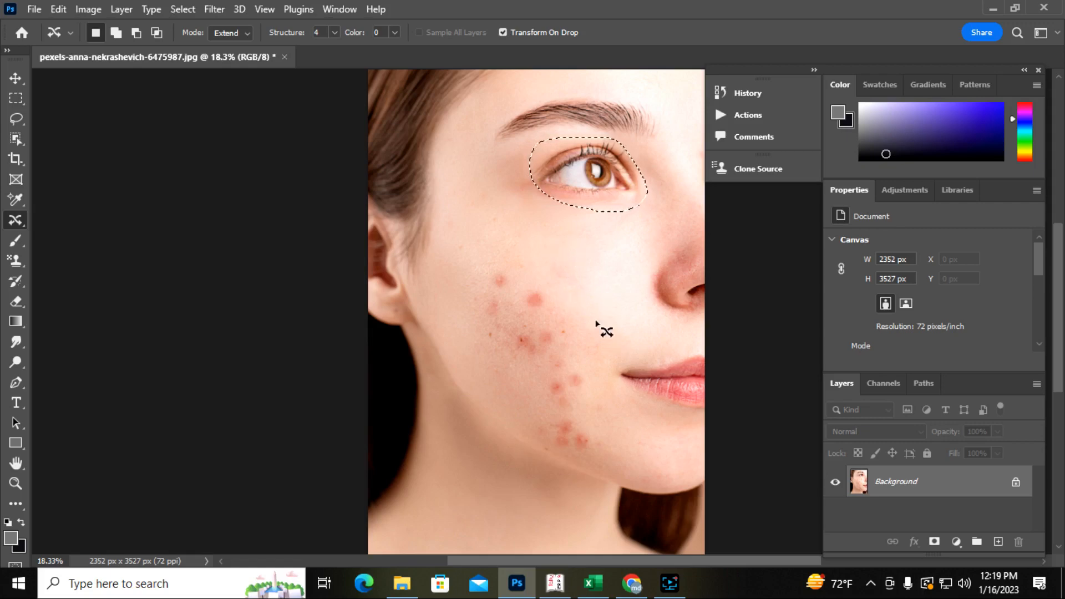
key("ctrl+d")
- Darken the eye's pupil using the Red Eye Tool with 50% pupil size and 50% darken amount
right_click(15, 224)
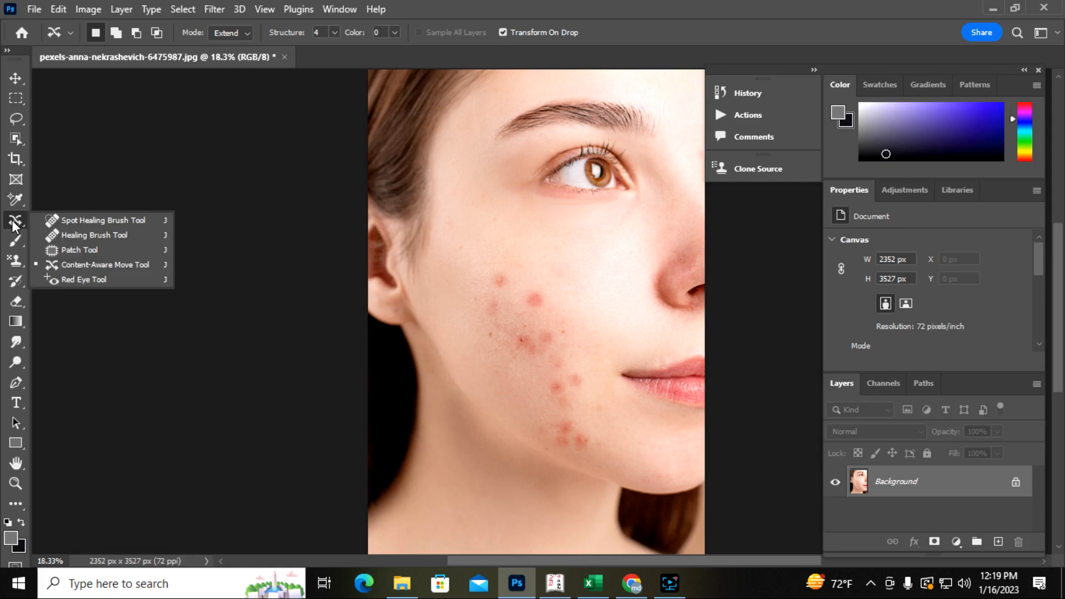
left_click(65, 281)
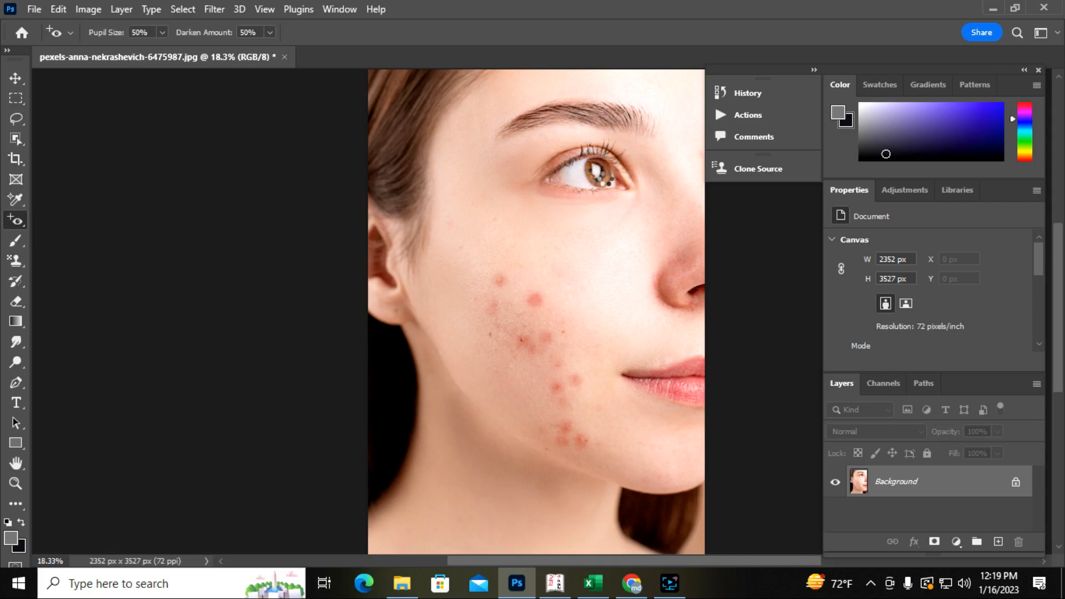
left_click(604, 178)
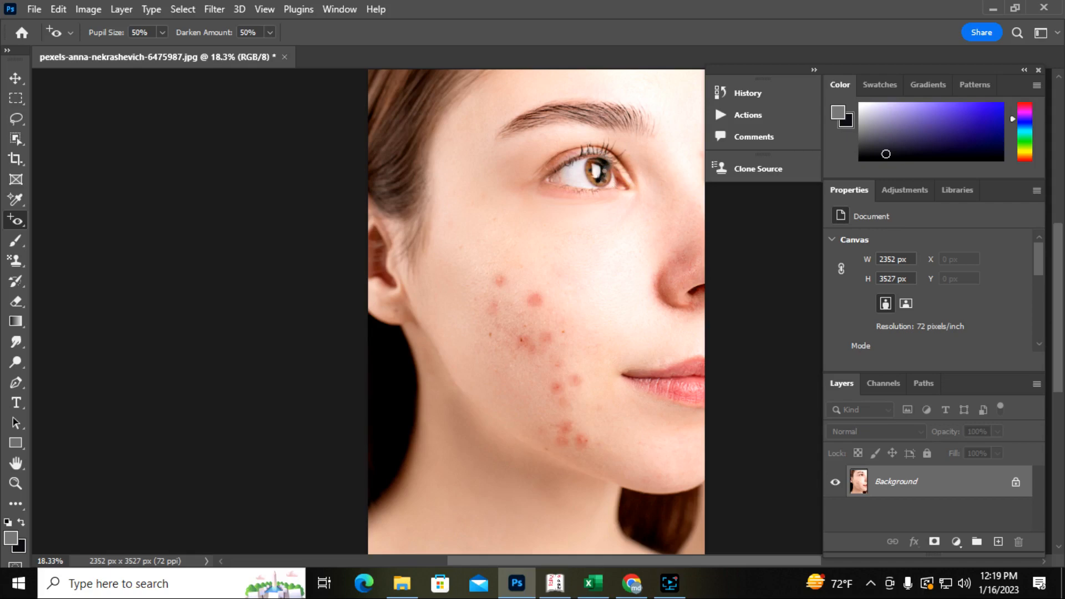